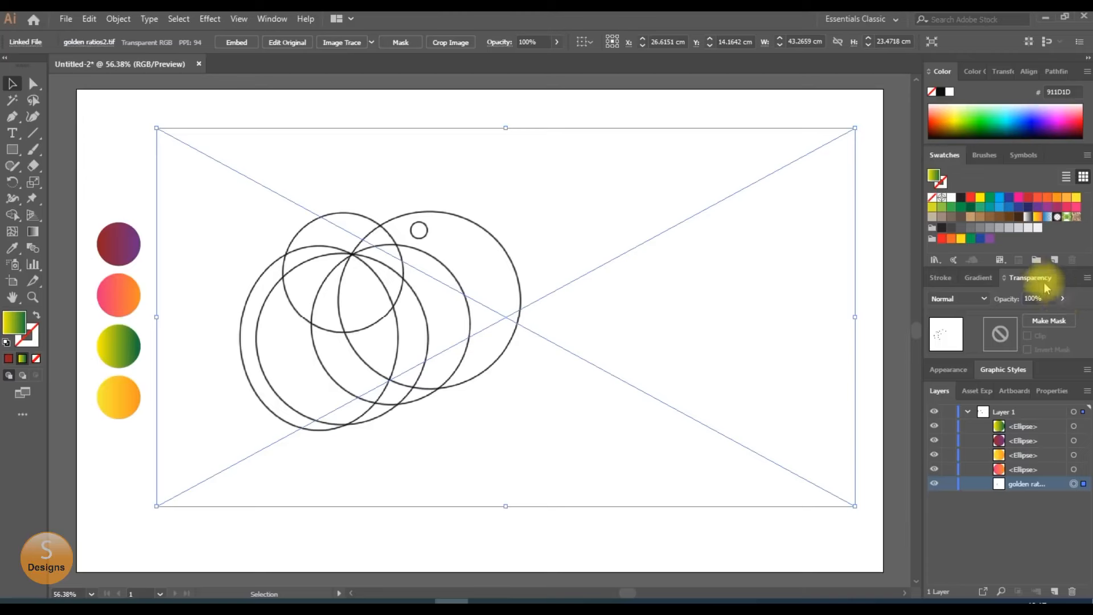
Step: Set the opacity of the placed golden ratios2.tif image to 16% and lock it
{"action": "left_click", "coordinate": [1062, 299]}
{"action": "left_click_drag", "start_coordinate": [1059, 315], "coordinate": [1018, 315]}
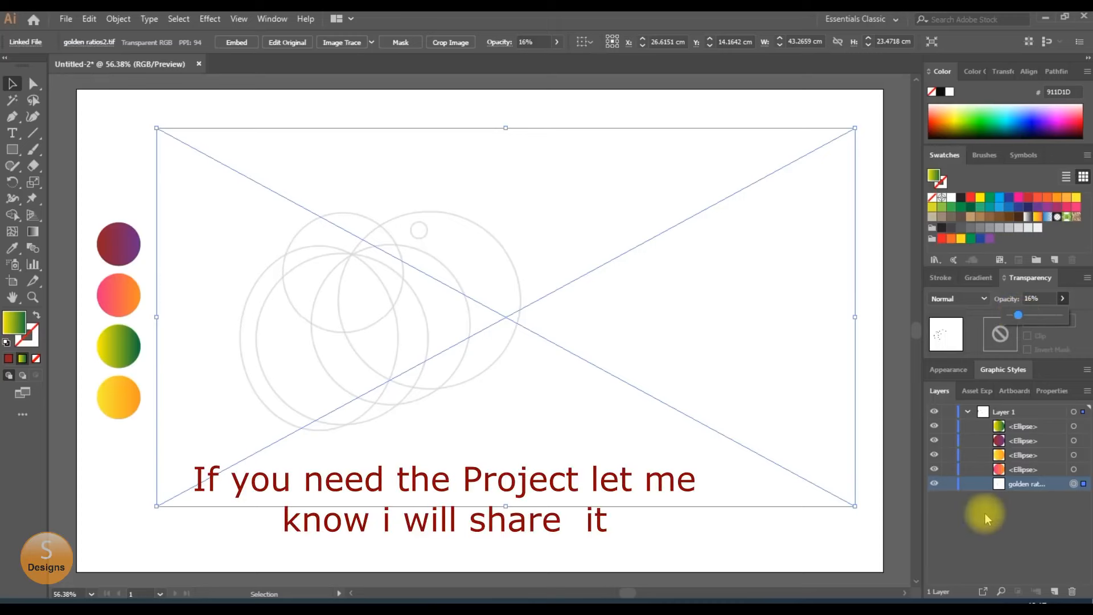
{"action": "left_click", "coordinate": [948, 484]}
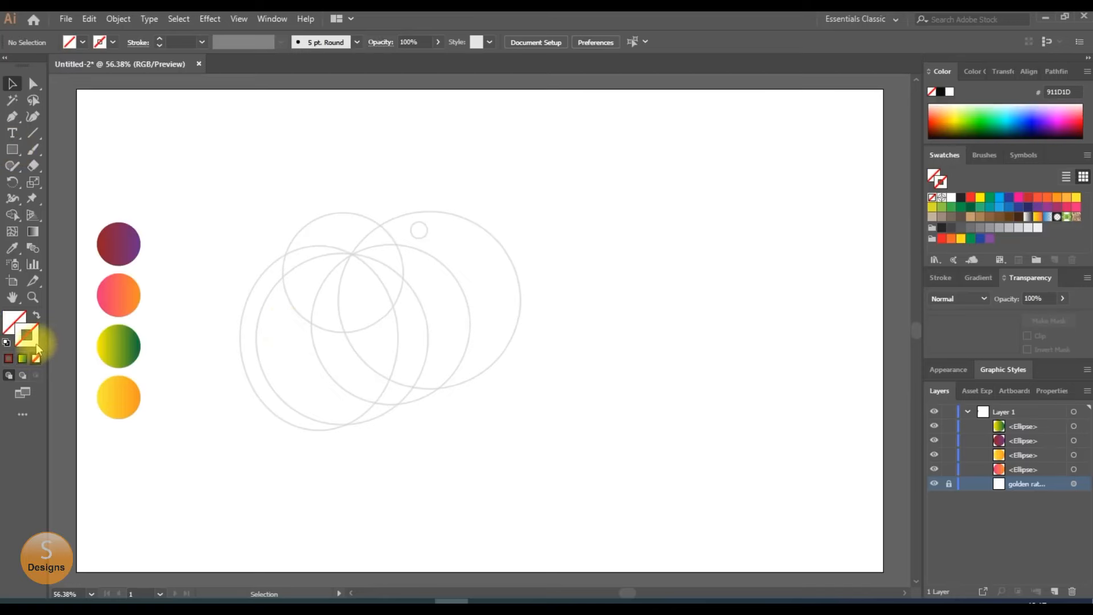
Step: Trace the largest guide circle on the right of the template with an unfilled, black-stroked ellipse about 11.22 cm in diameter
{"action": "left_click", "coordinate": [961, 198]}
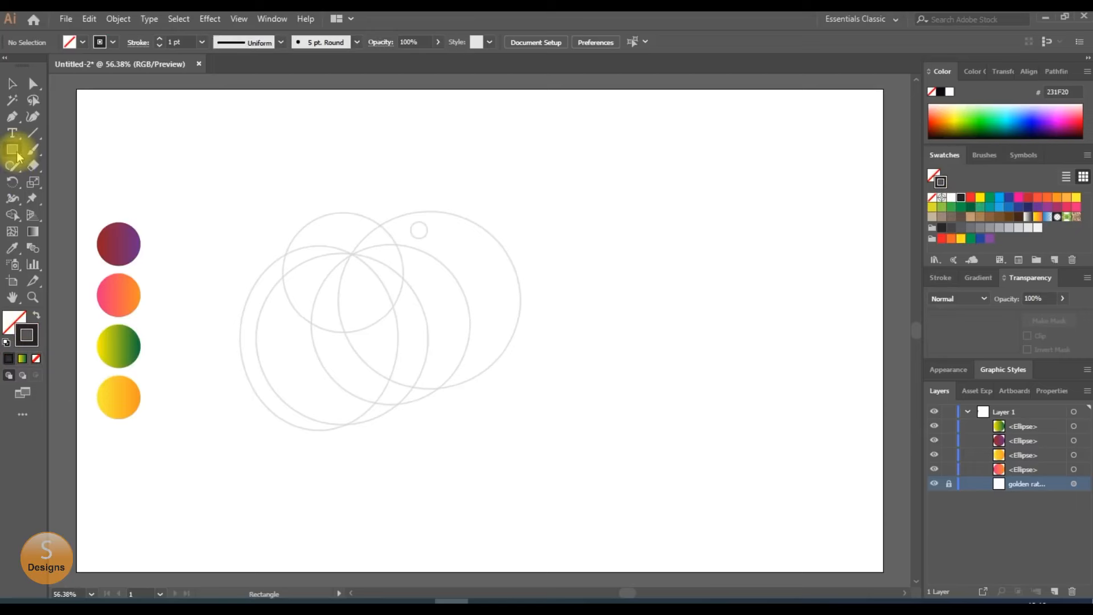
{"action": "left_click_drag", "start_coordinate": [12, 149], "coordinate": [61, 181]}
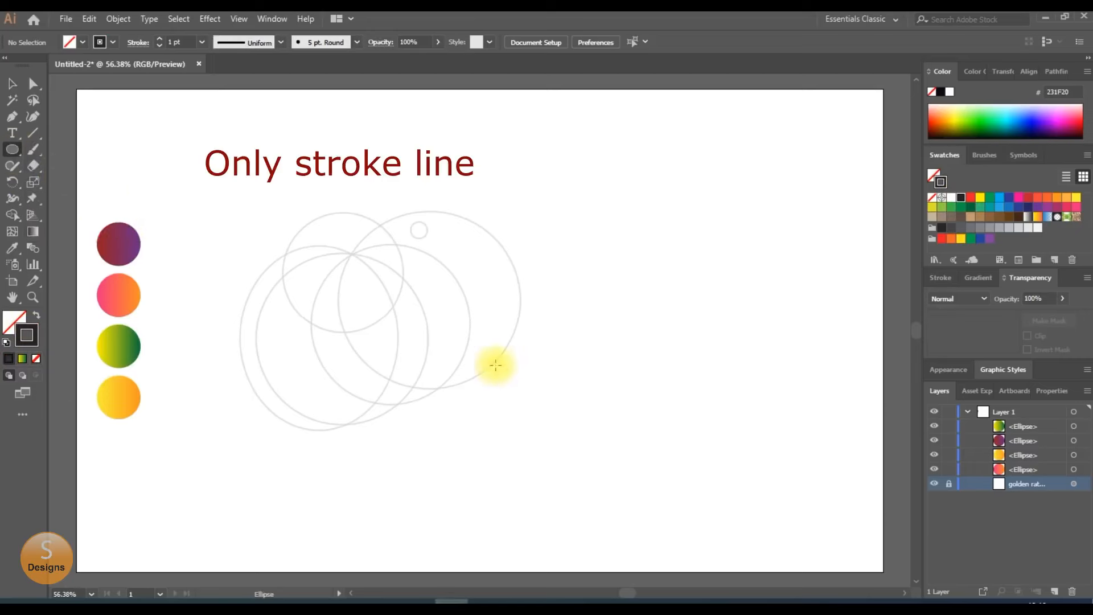
{"action": "left_click_drag", "start_coordinate": [348, 222], "coordinate": [520, 390]}
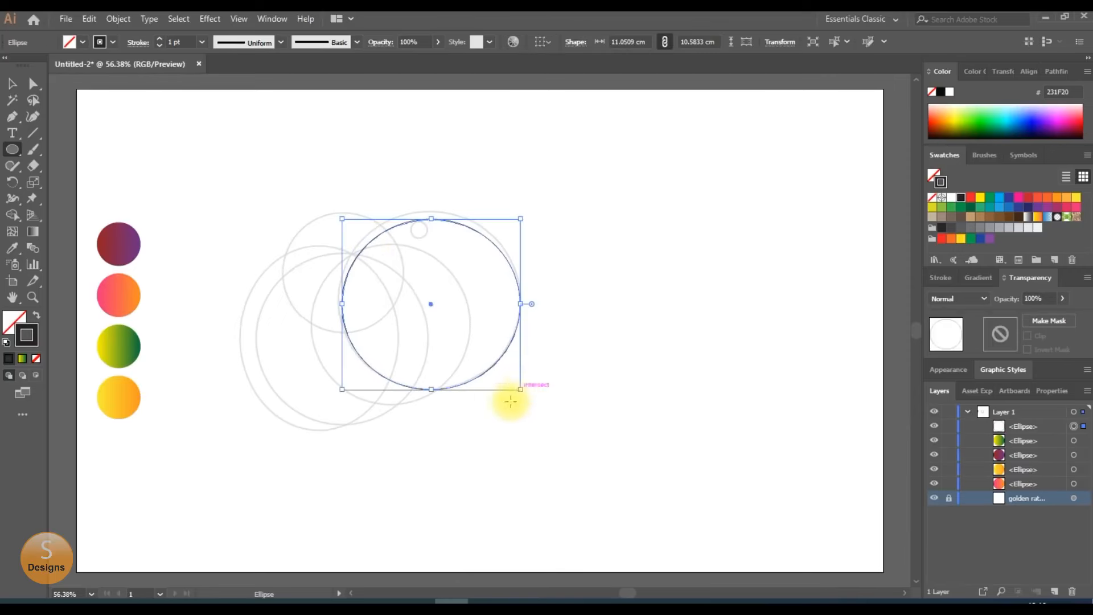
{"action": "left_click", "coordinate": [12, 84]}
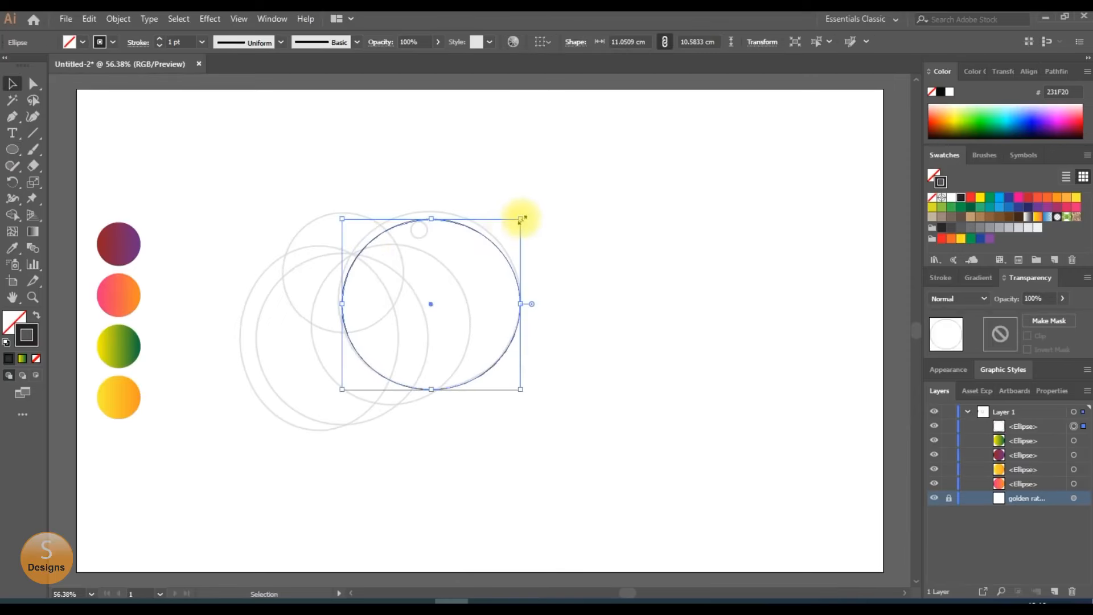
{"action": "left_click_drag", "start_coordinate": [521, 218], "coordinate": [521, 211]}
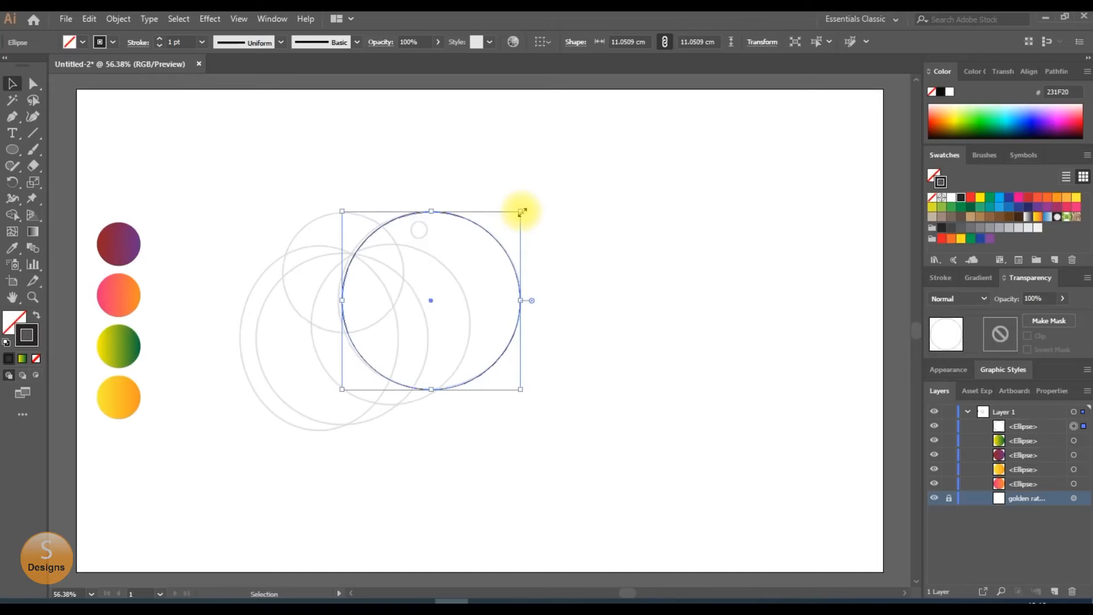
{"action": "left_click_drag", "start_coordinate": [340, 209], "coordinate": [340, 208]}
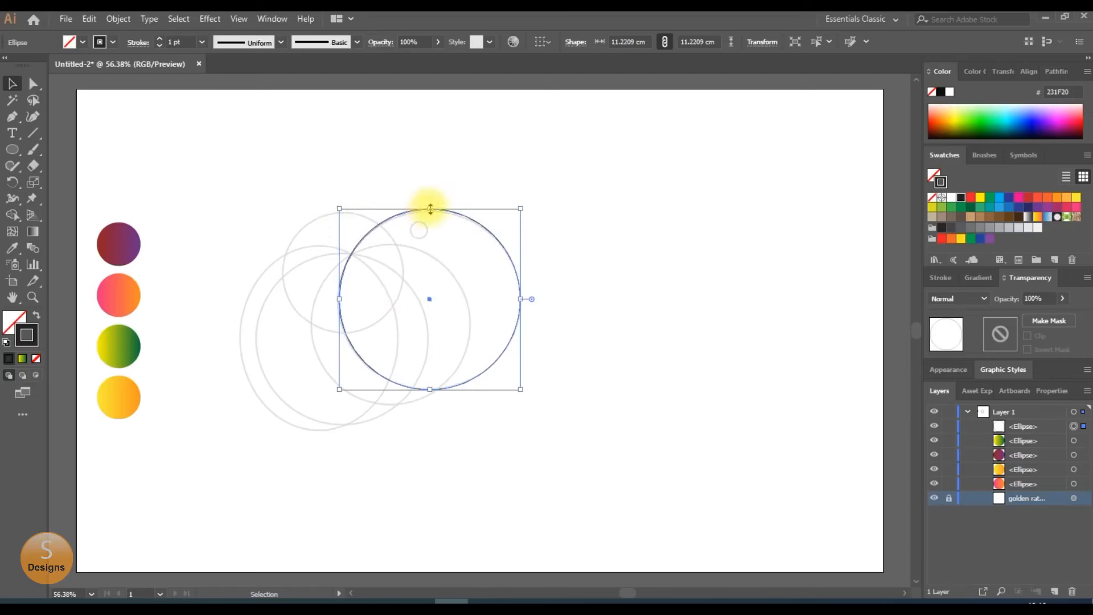
{"action": "left_click_drag", "start_coordinate": [431, 209], "coordinate": [432, 210]}
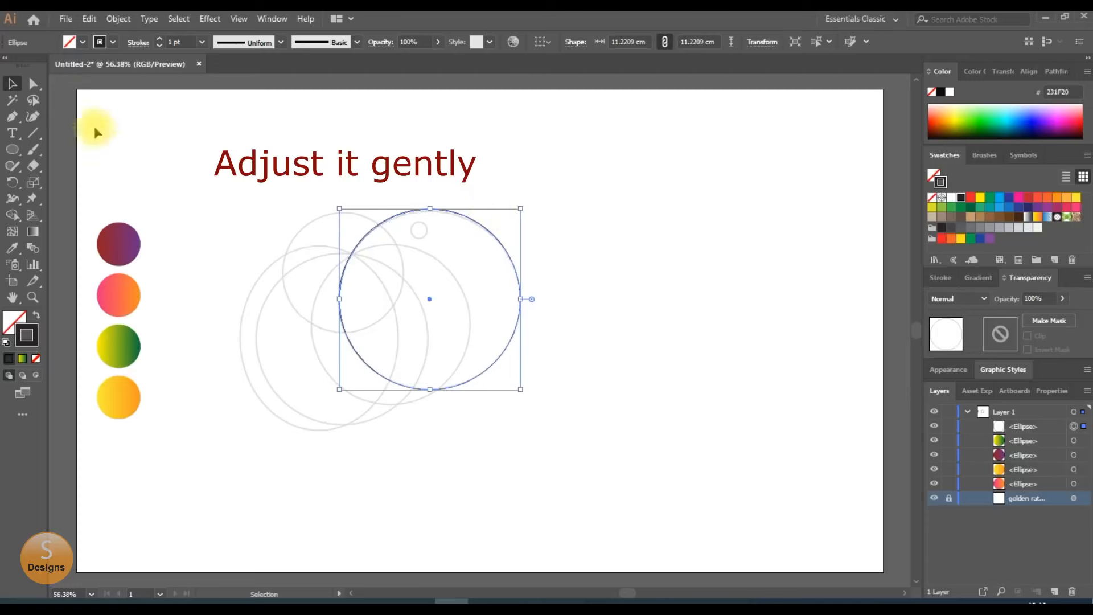
Step: Draw a second ellipse about 10.07 by 10.36 cm and move it over the middle guide circle left of the largest one
{"action": "left_click", "coordinate": [12, 149]}
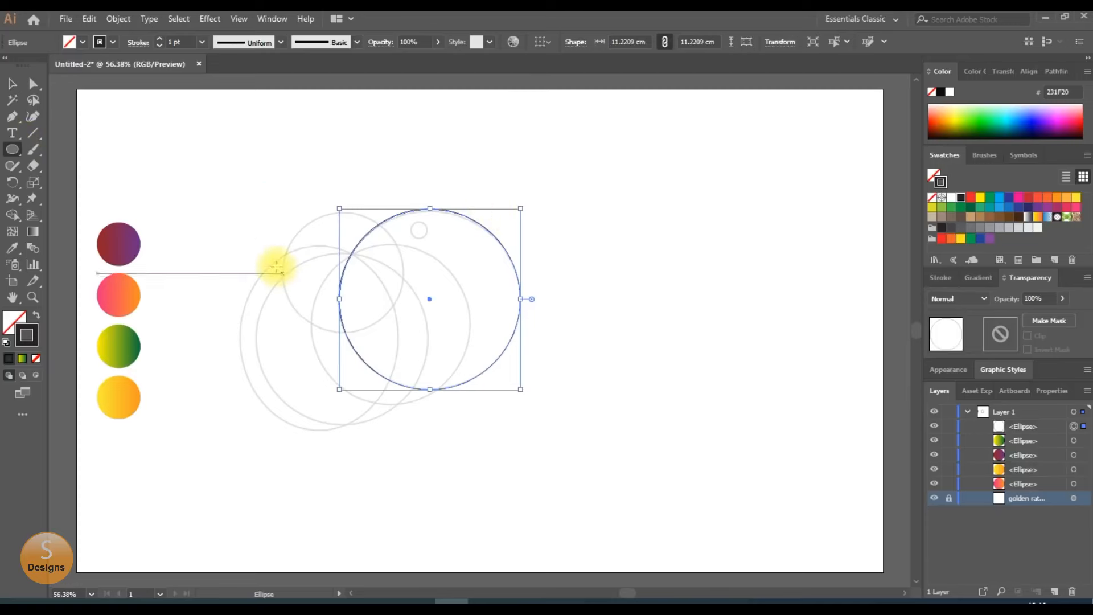
{"action": "left_click_drag", "start_coordinate": [276, 265], "coordinate": [439, 434]}
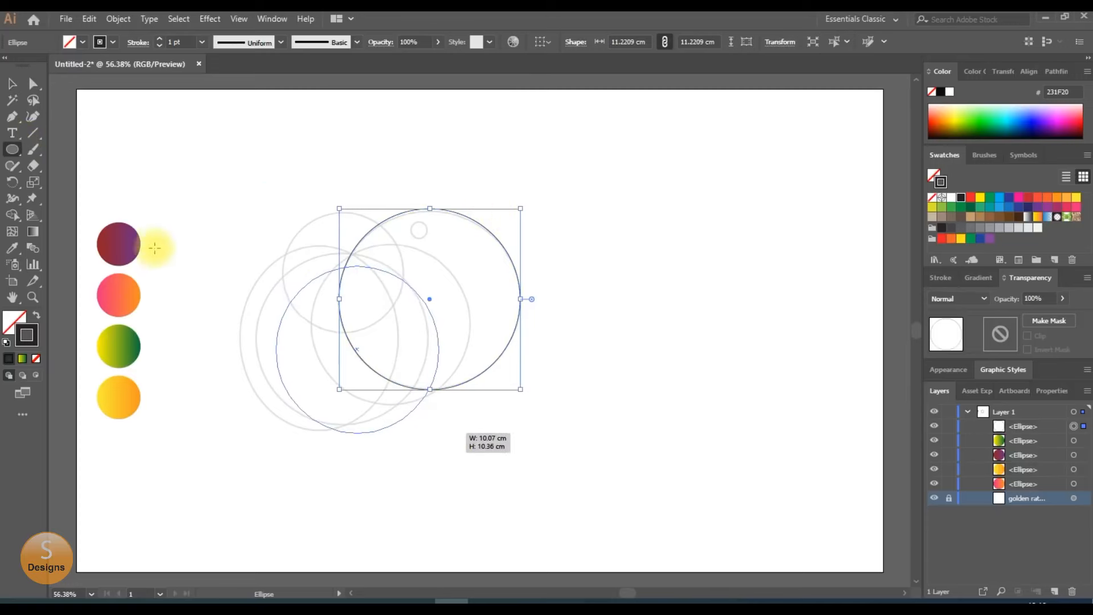
{"action": "left_click", "coordinate": [13, 84]}
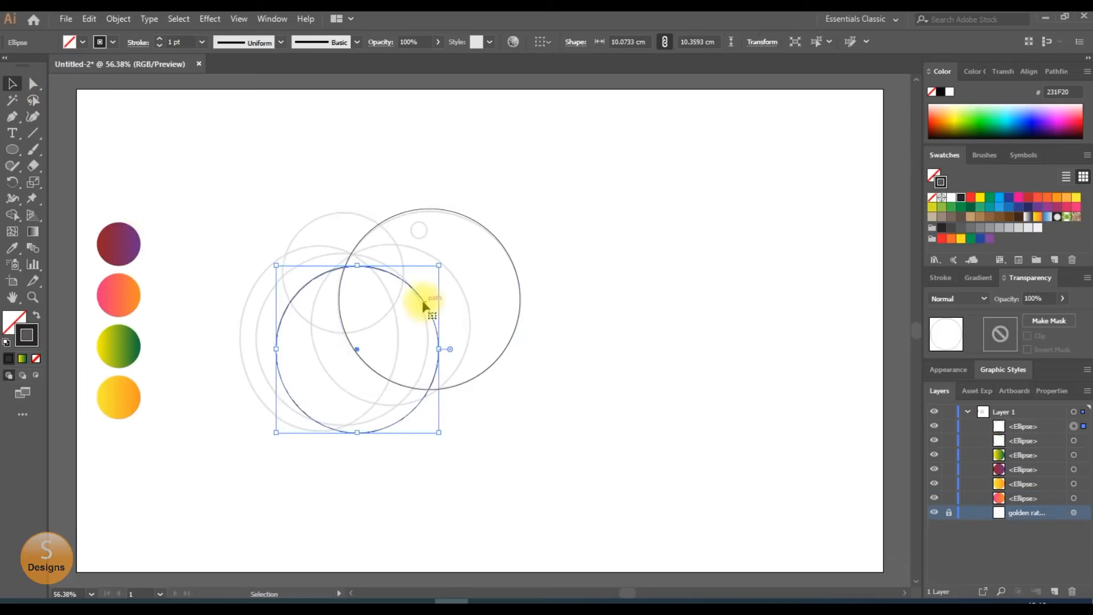
{"action": "left_click_drag", "start_coordinate": [422, 307], "coordinate": [455, 272]}
Step: Resize the second ellipse to a circle about 9.98 cm in diameter and nudge it left to match its guide
{"action": "key", "text": "ctrl+space"}
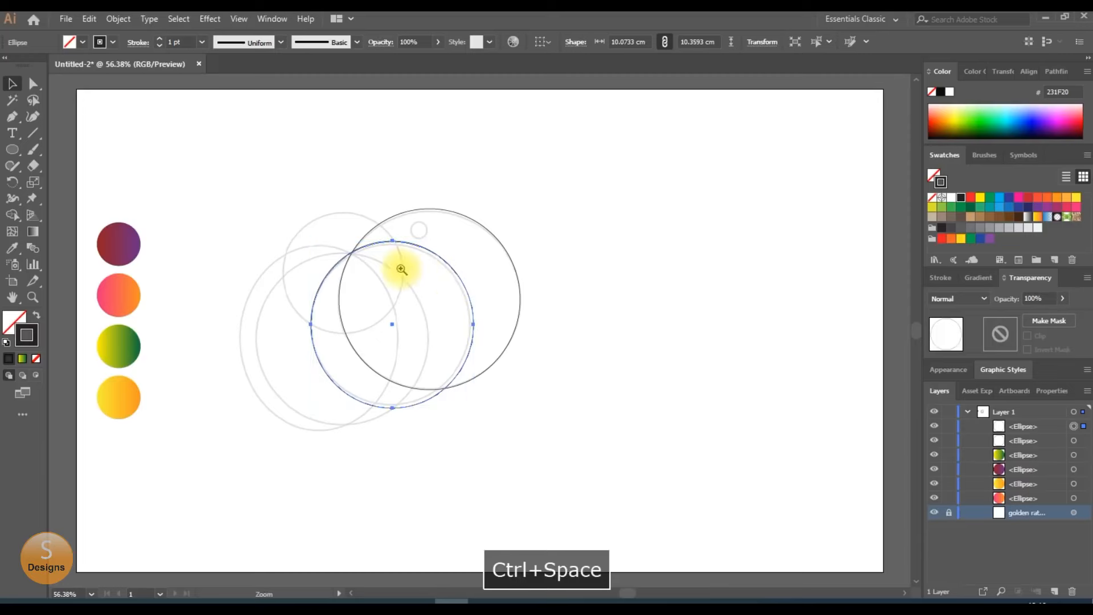
{"action": "left_click_drag", "start_coordinate": [251, 186], "coordinate": [557, 458]}
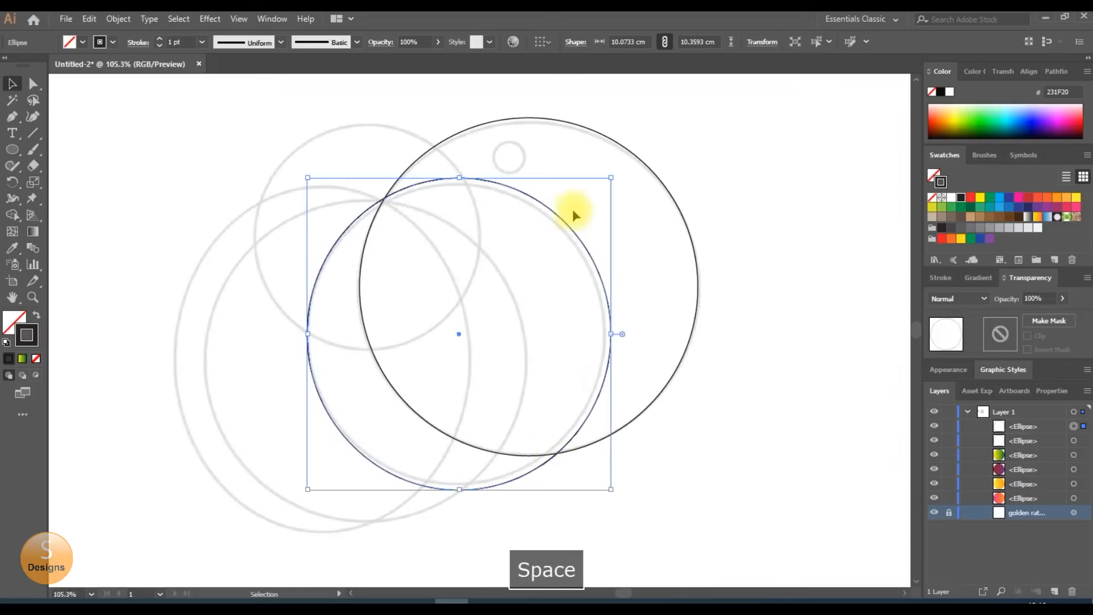
{"action": "left_click_drag", "start_coordinate": [611, 179], "coordinate": [615, 187]}
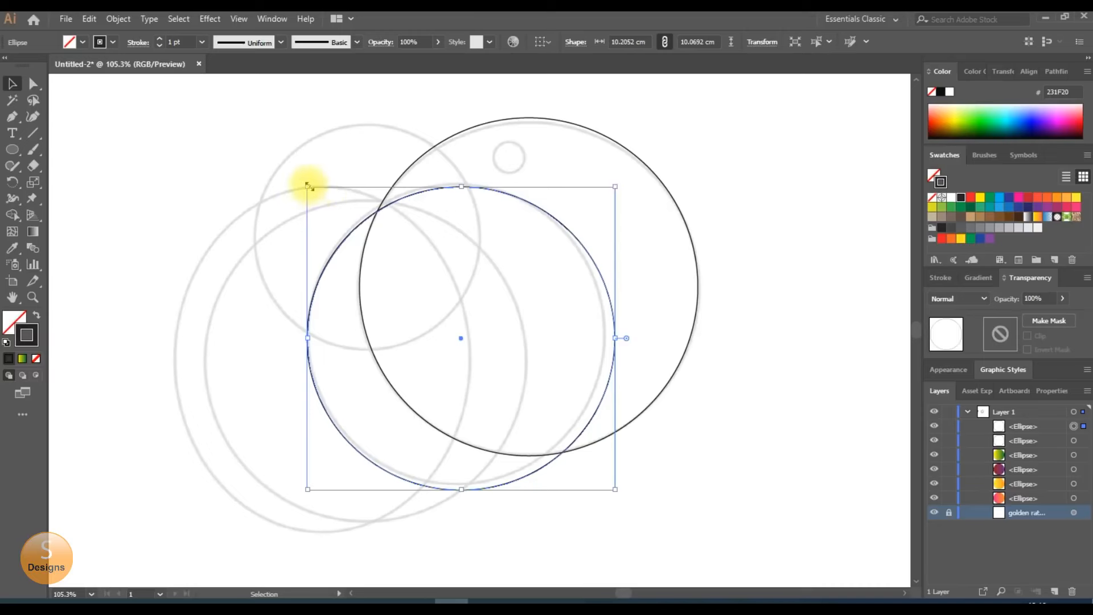
{"action": "left_click_drag", "start_coordinate": [308, 186], "coordinate": [307, 182]}
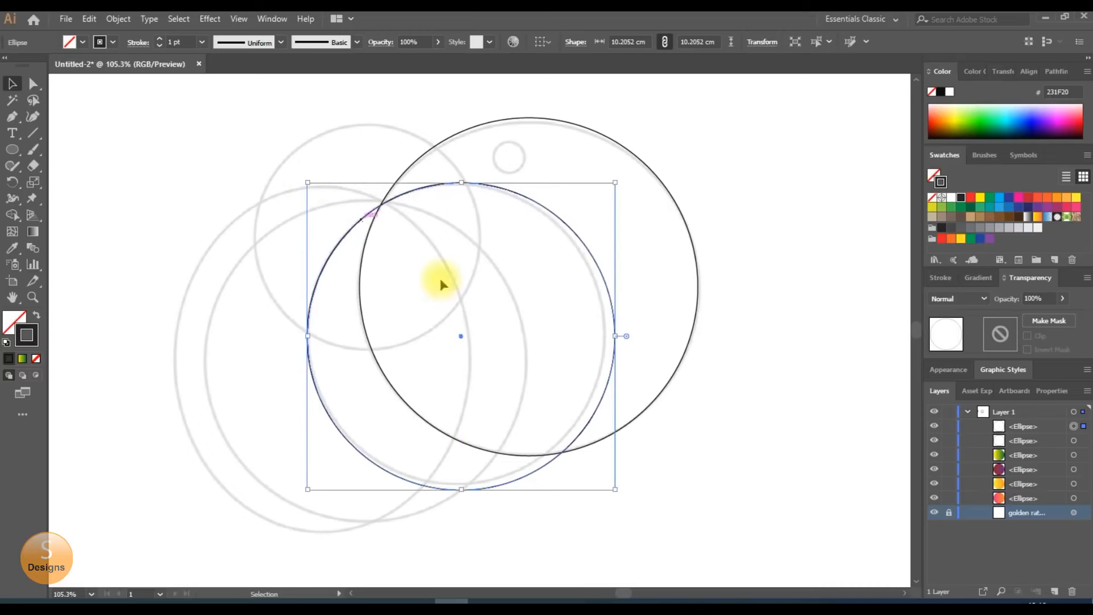
{"action": "left_click_drag", "start_coordinate": [618, 336], "coordinate": [609, 331]}
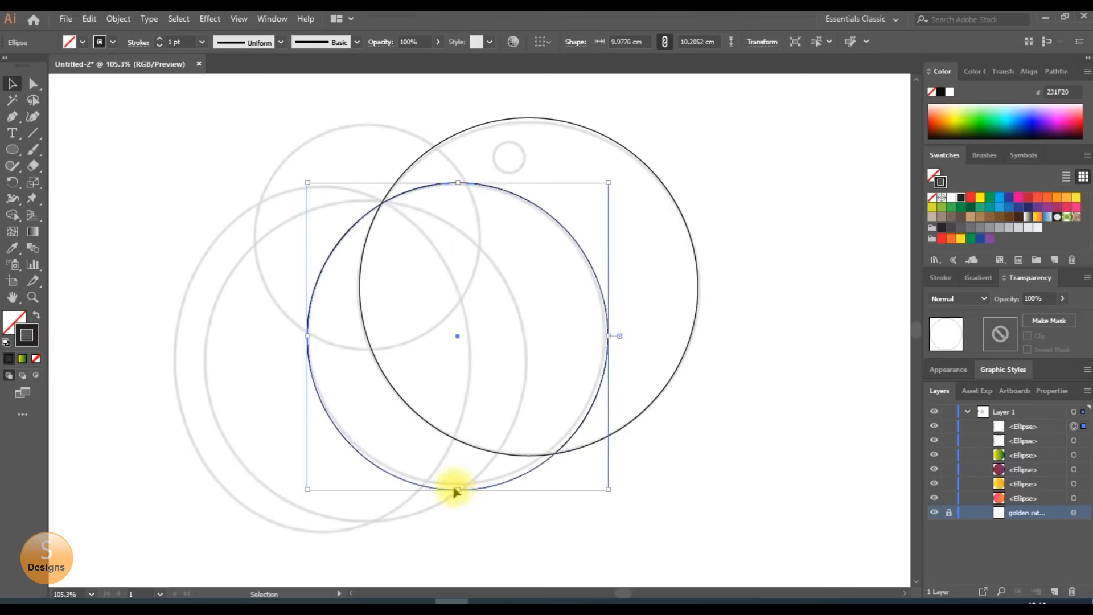
{"action": "left_click_drag", "start_coordinate": [460, 490], "coordinate": [461, 485]}
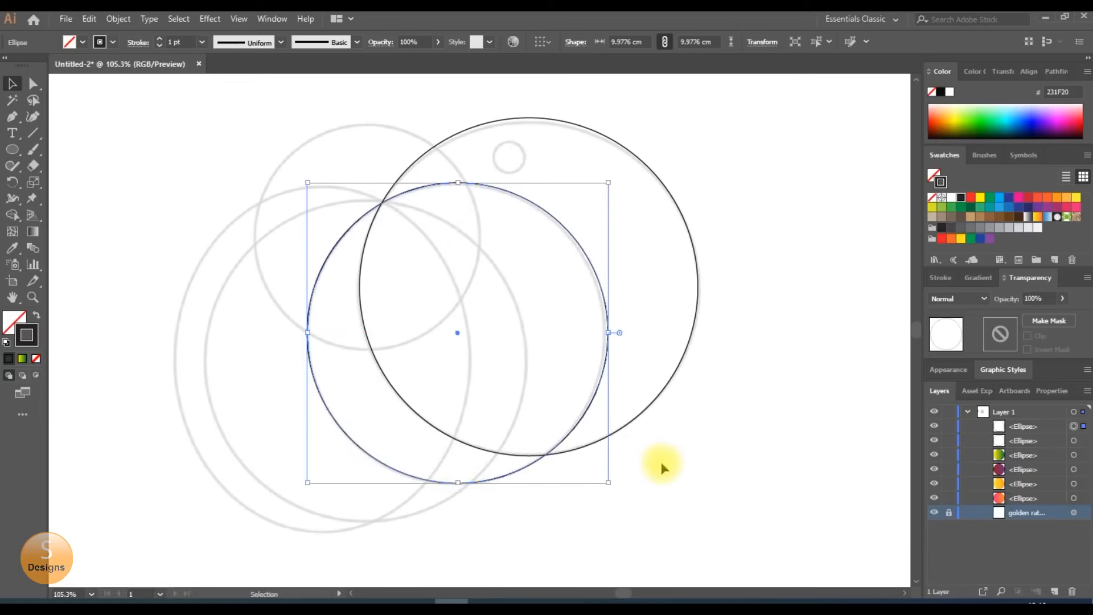
{"action": "key", "text": "Left"}
{"action": "key", "text": "Left"}
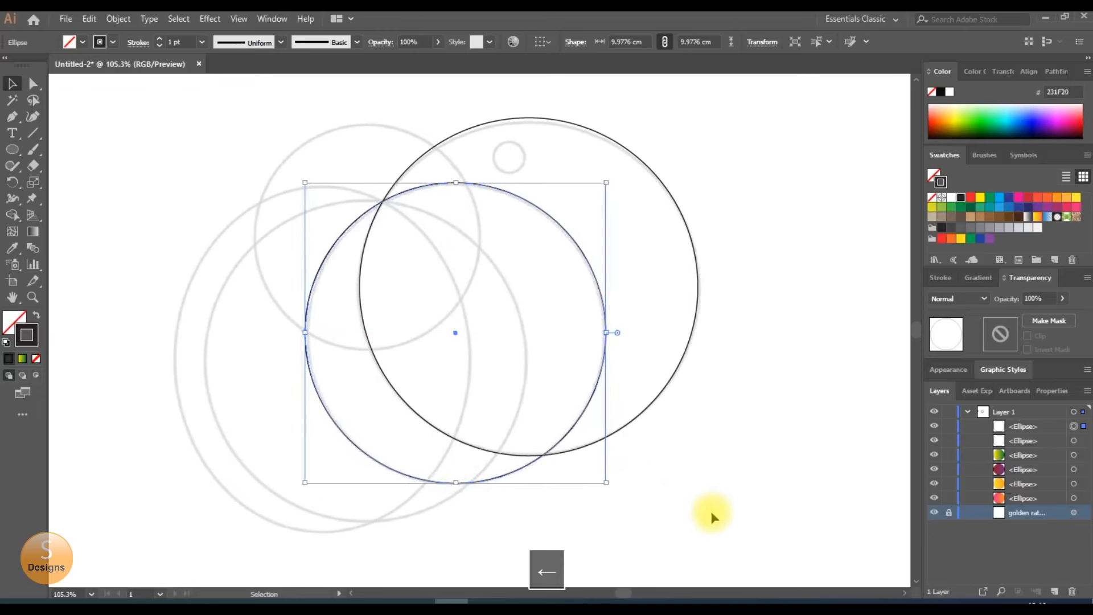
Step: Trace the upper-left guide circle with an ellipse, adjusted to about 7.52 cm in diameter
{"action": "left_click", "coordinate": [11, 149]}
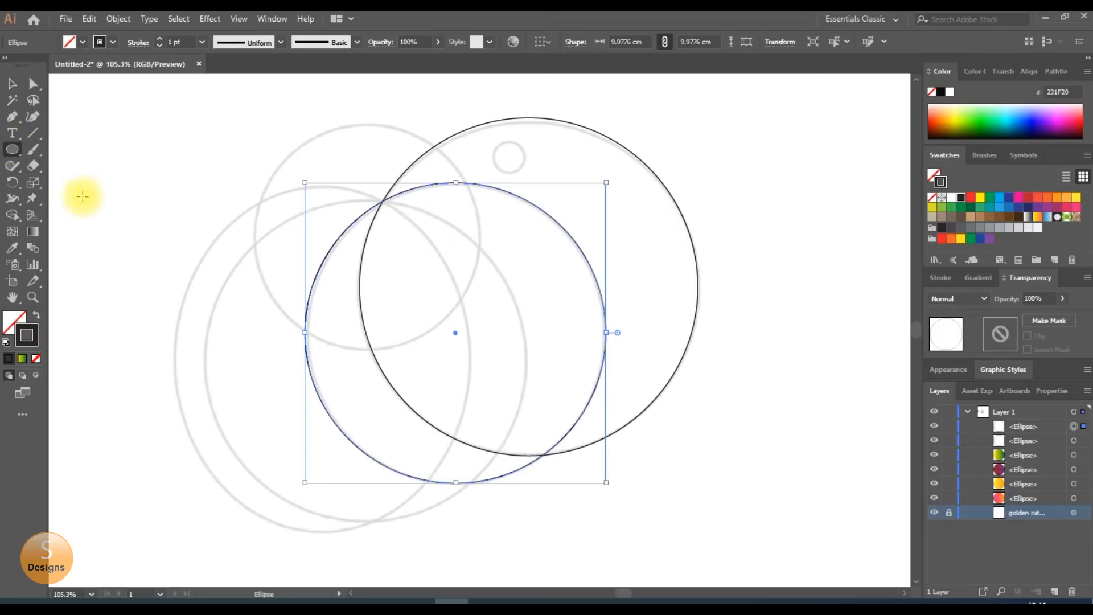
{"action": "left_click_drag", "start_coordinate": [249, 118], "coordinate": [478, 351]}
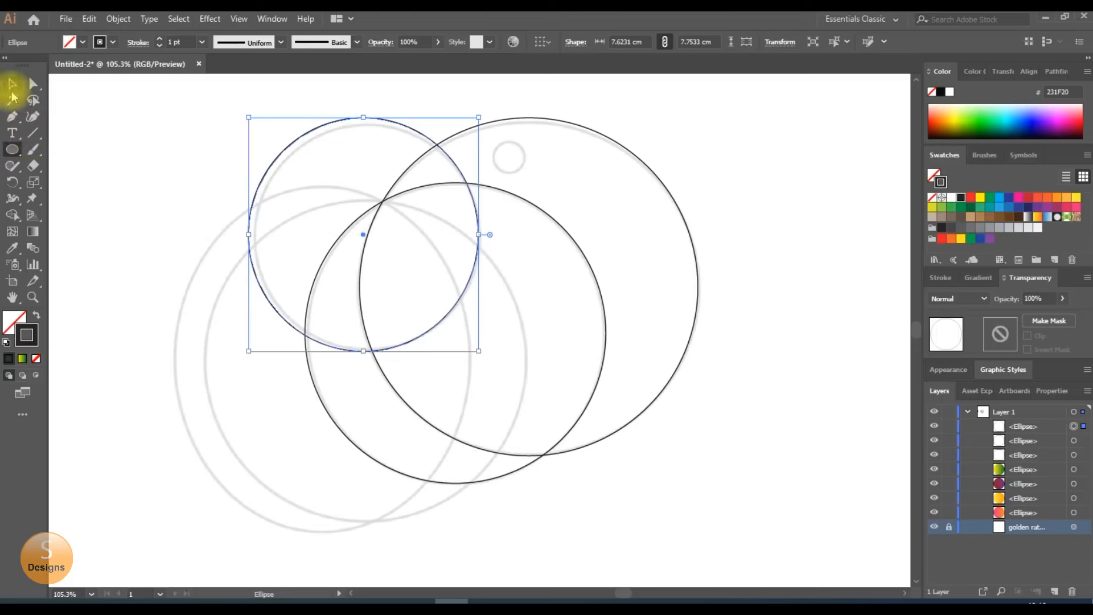
{"action": "left_click", "coordinate": [12, 84]}
{"action": "left_click_drag", "start_coordinate": [249, 117], "coordinate": [253, 123]}
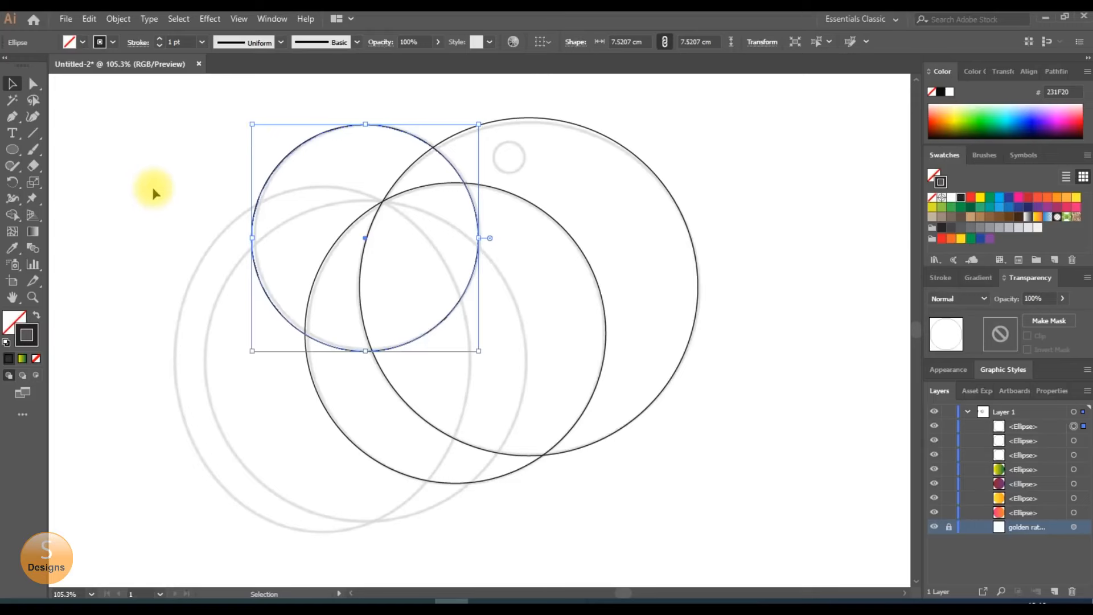
Step: Draw an ellipse over the wider lower-left guide circle, adjusted to about 11.39 by 10.72 cm
{"action": "left_click", "coordinate": [12, 150]}
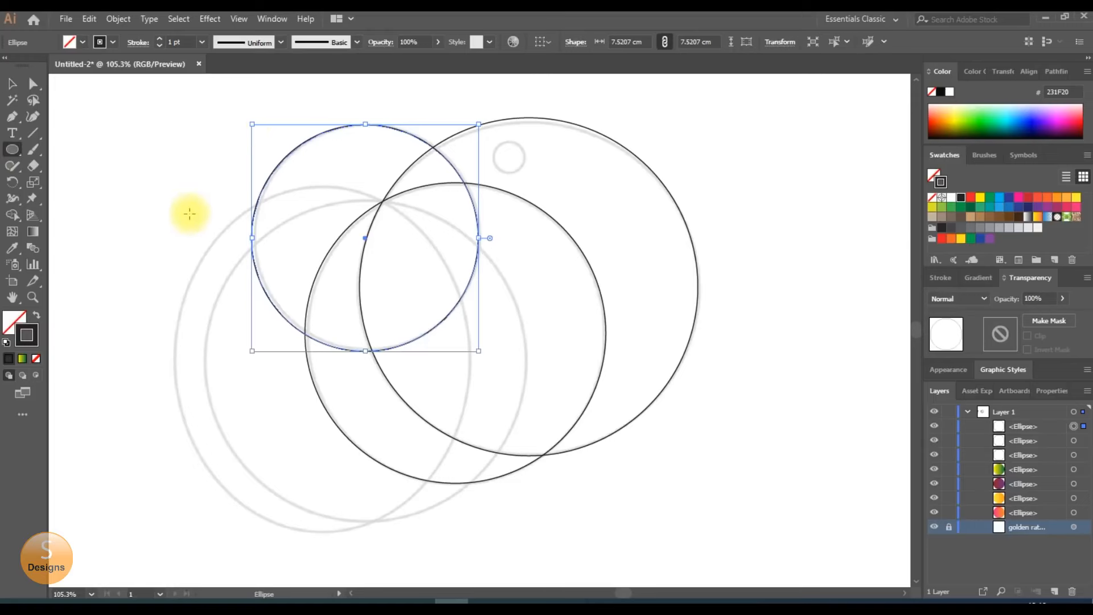
{"action": "left_click_drag", "start_coordinate": [179, 209], "coordinate": [529, 522]}
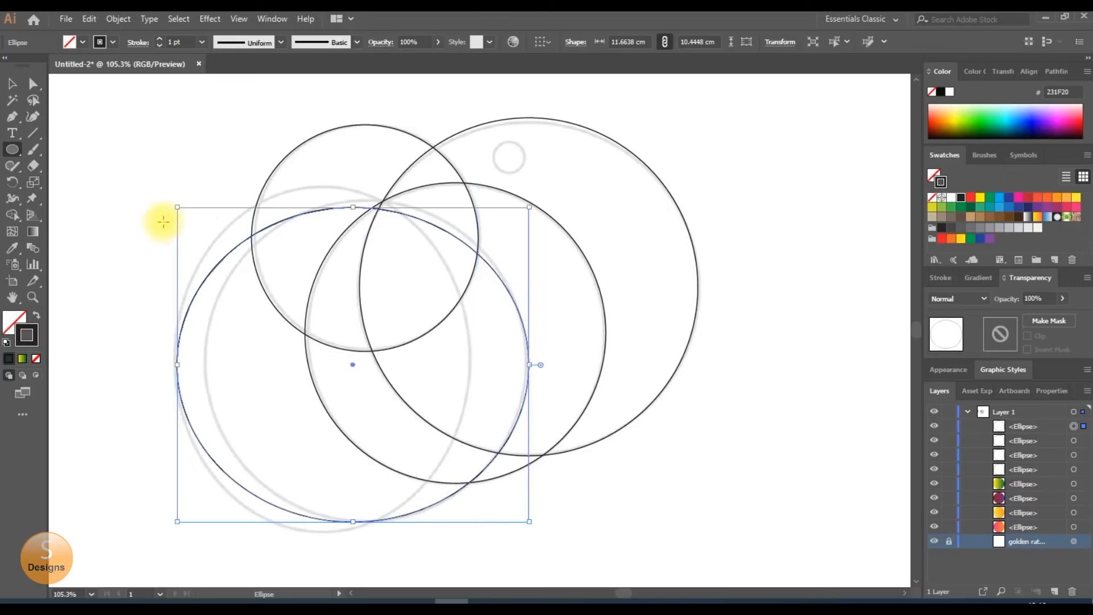
{"action": "left_click_drag", "start_coordinate": [178, 206], "coordinate": [185, 199]}
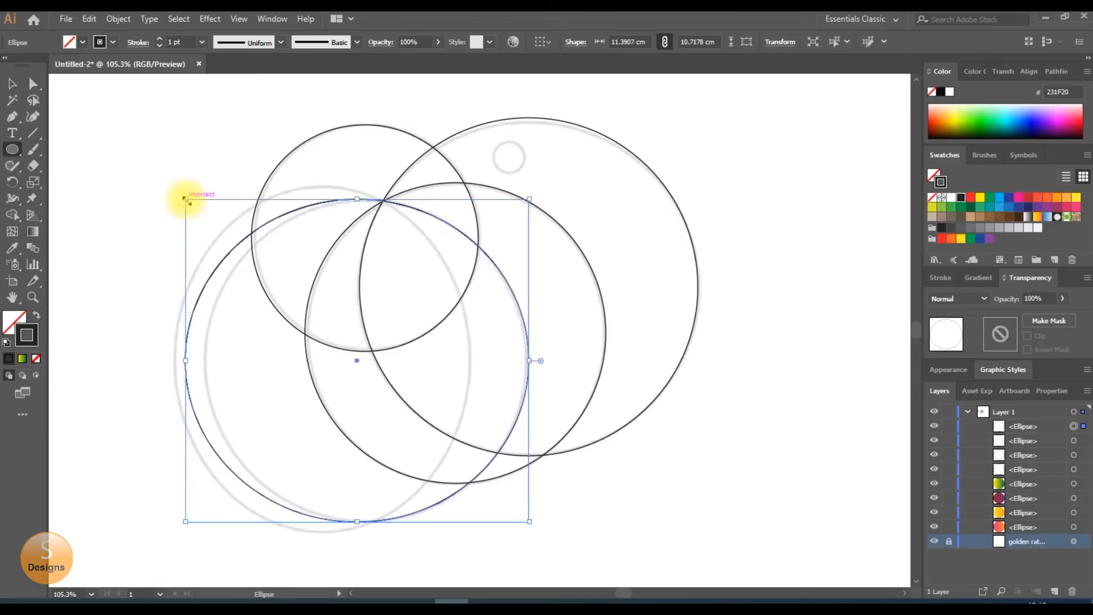
Step: Trace the leftmost tall guide oval with an ellipse adjusted to about 9.97 by 11.33 cm, nudged slightly left
{"action": "left_click_drag", "start_coordinate": [160, 243], "coordinate": [464, 535]}
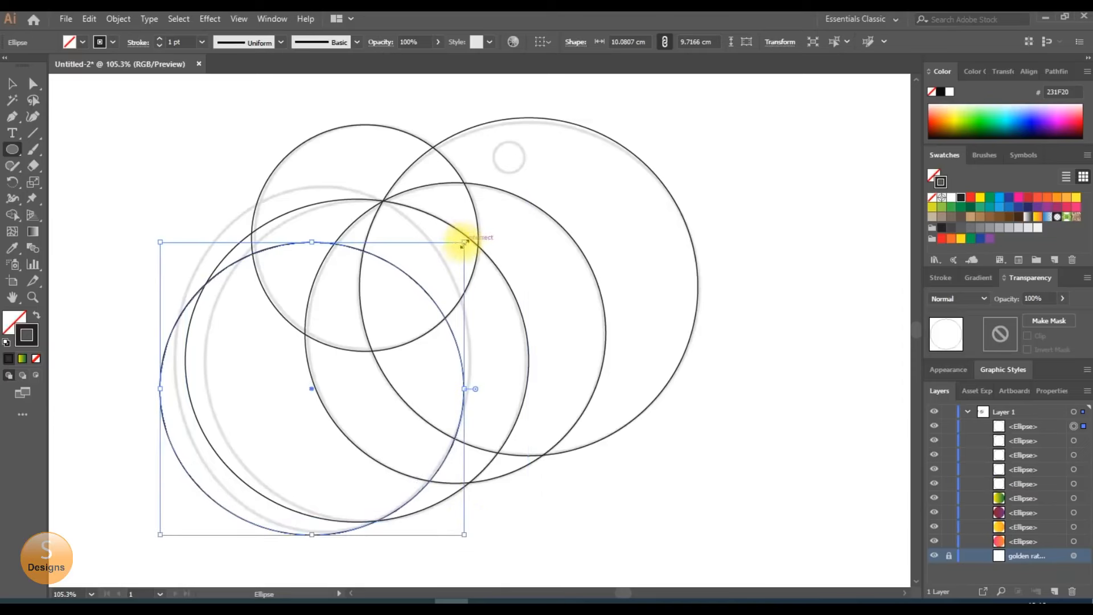
{"action": "left_click_drag", "start_coordinate": [464, 243], "coordinate": [474, 183]}
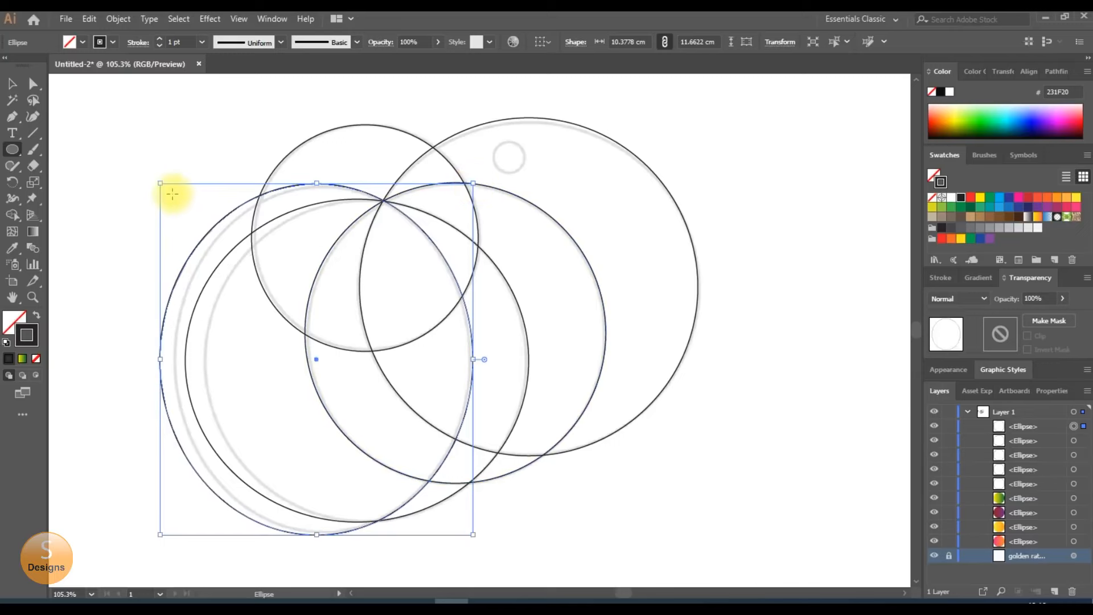
{"action": "left_click_drag", "start_coordinate": [159, 183], "coordinate": [172, 187]}
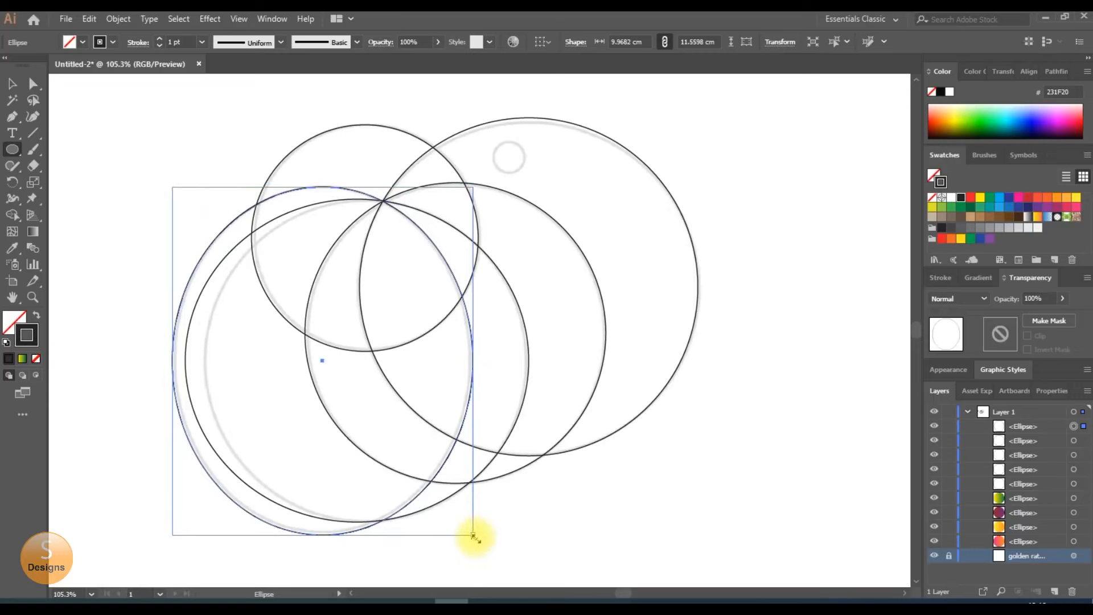
{"action": "left_click_drag", "start_coordinate": [474, 536], "coordinate": [472, 528]}
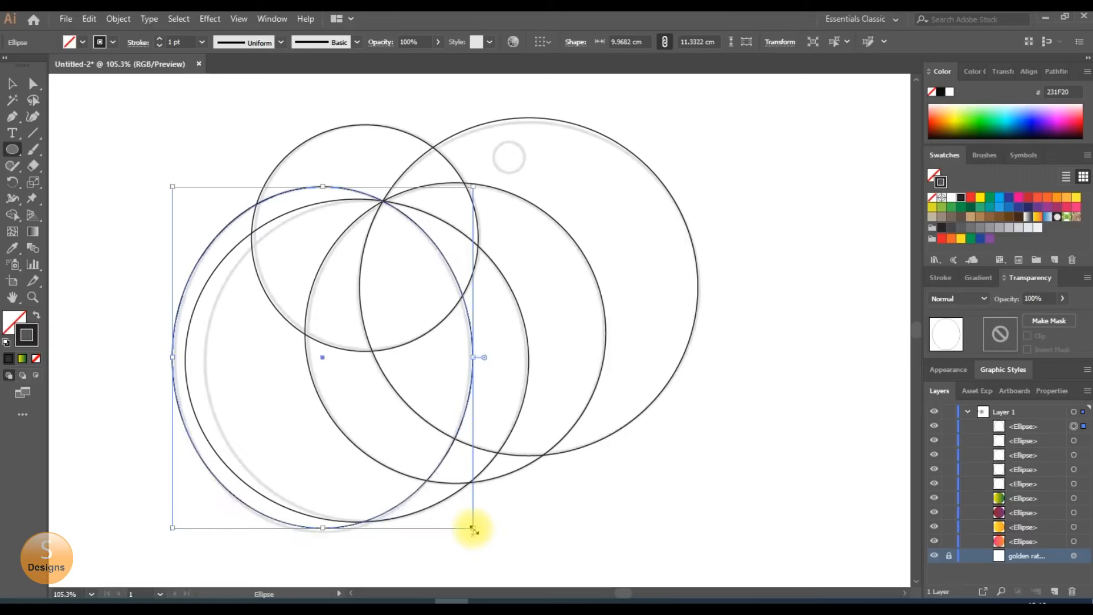
{"action": "key", "text": "Left"}
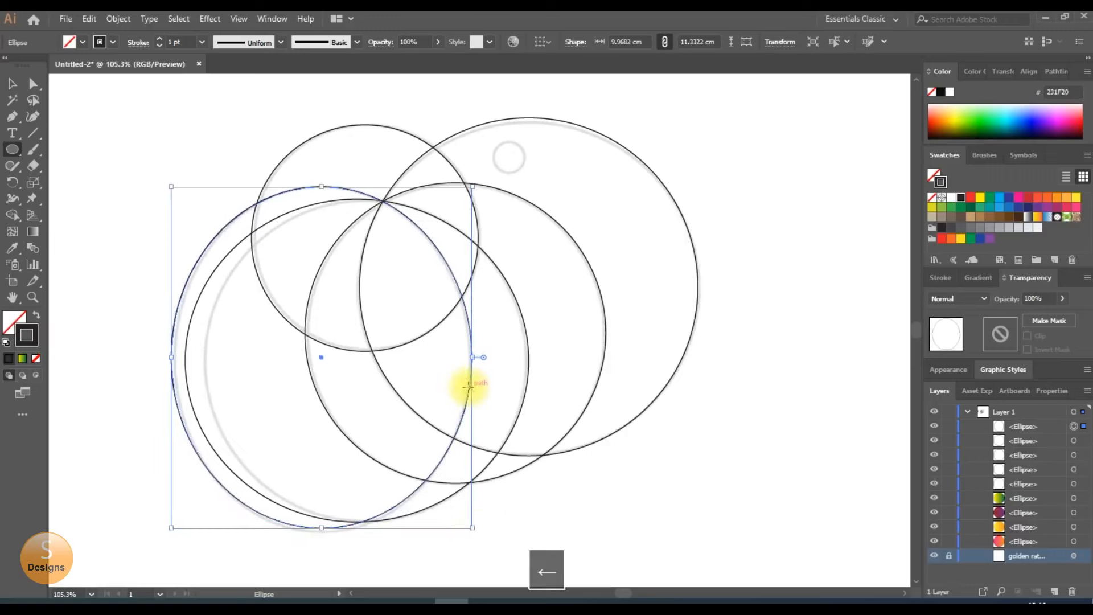
{"action": "left_click", "coordinate": [13, 84]}
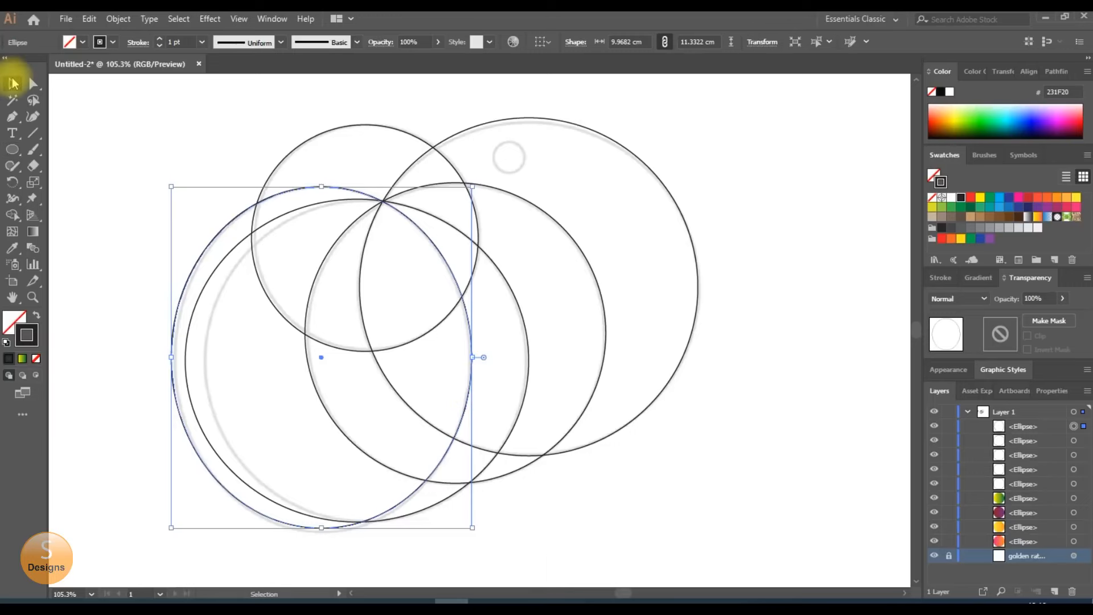
Step: Reduce the height of the largest circle on the right to about 11.11 cm so its top edge follows the guide
{"action": "left_click_drag", "start_coordinate": [686, 549], "coordinate": [625, 149]}
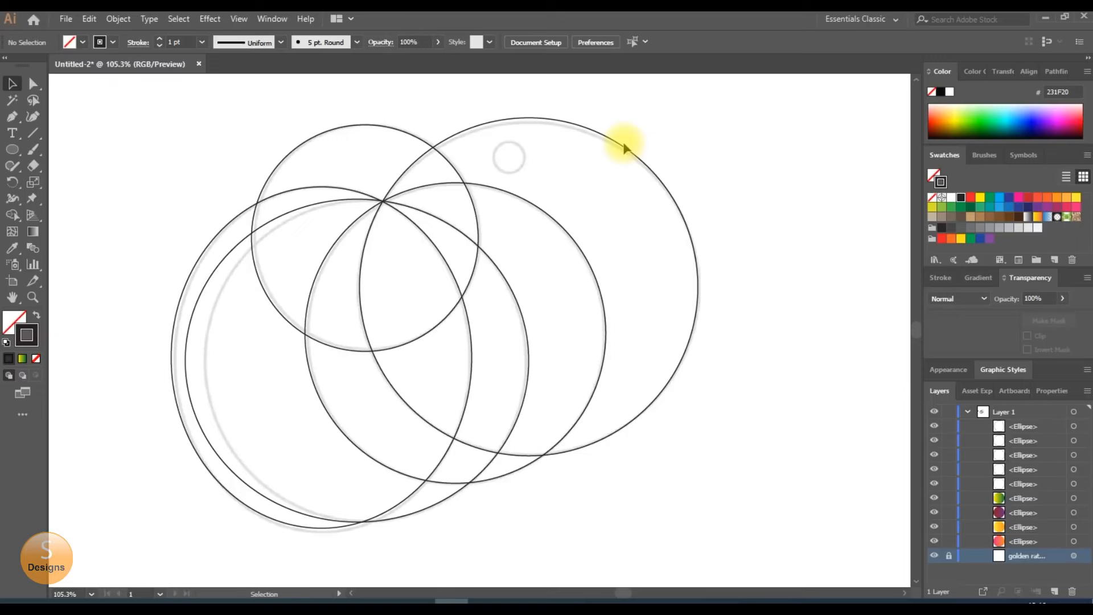
{"action": "left_click", "coordinate": [621, 151]}
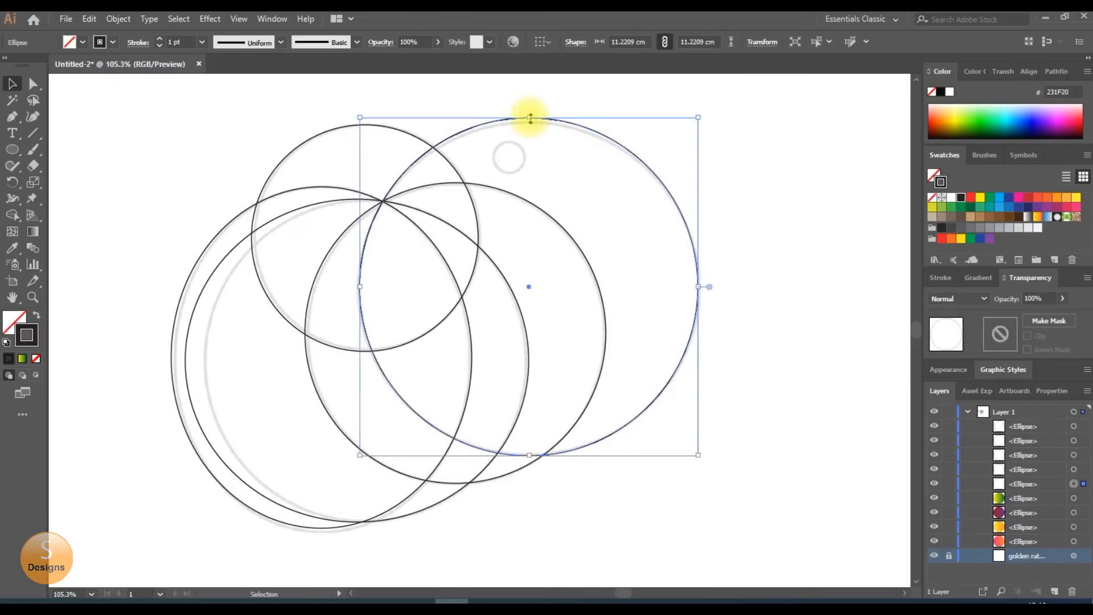
{"action": "left_click_drag", "start_coordinate": [530, 118], "coordinate": [535, 121]}
Step: Trace the small guide circle inside the top of the largest circle with an ellipse about 1.05 cm in diameter
{"action": "left_click", "coordinate": [12, 149]}
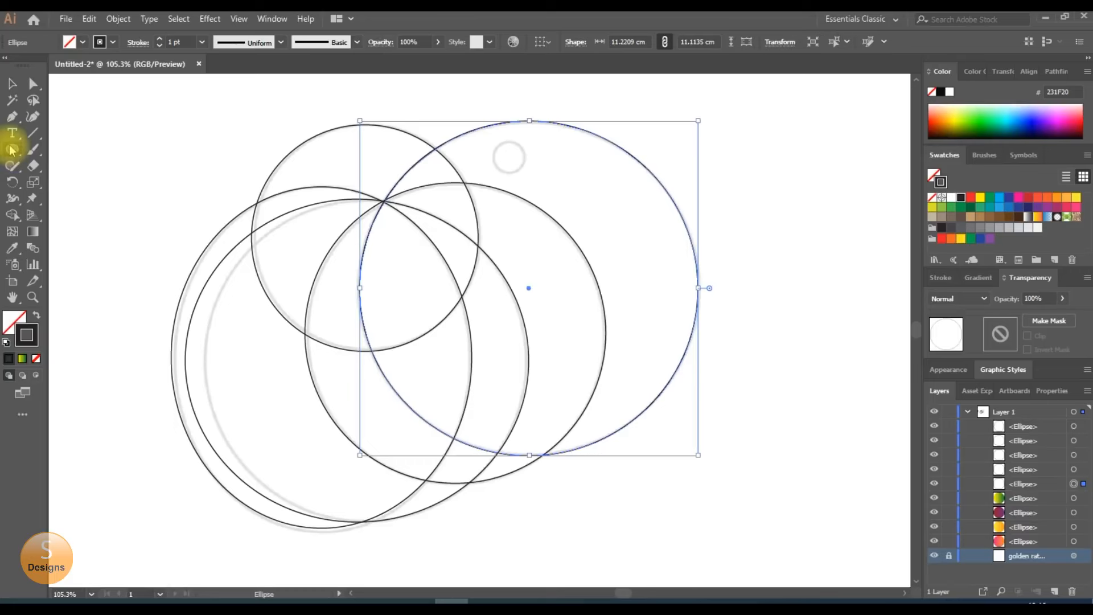
{"action": "left_click_drag", "start_coordinate": [497, 150], "coordinate": [525, 174]}
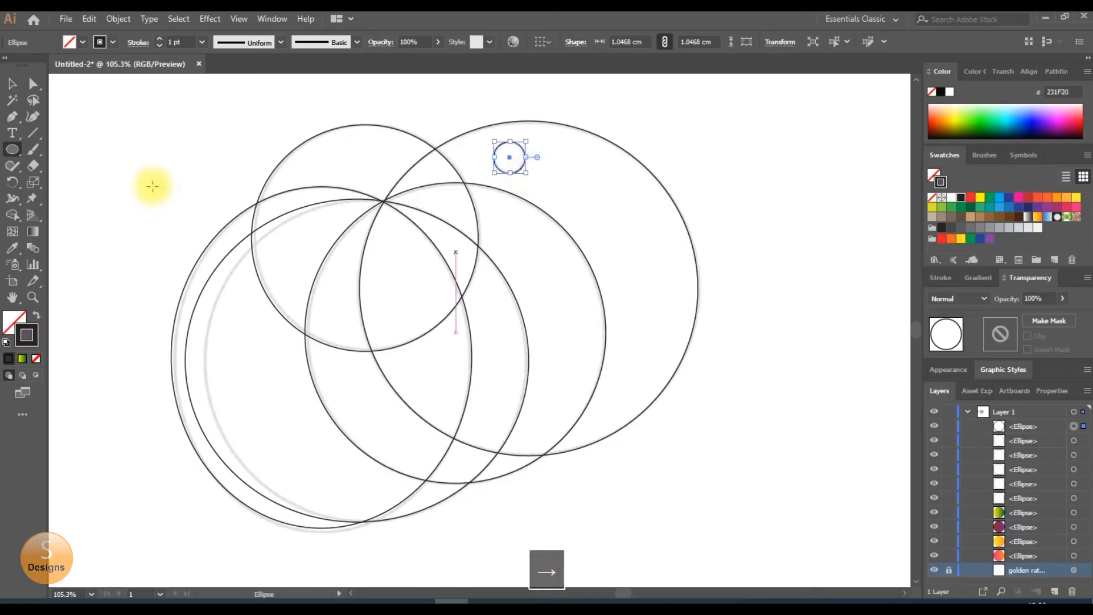
Step: Select all the traced ellipses and cut away every region outside the largest circle with the Shape Builder tool
{"action": "left_click", "coordinate": [11, 84]}
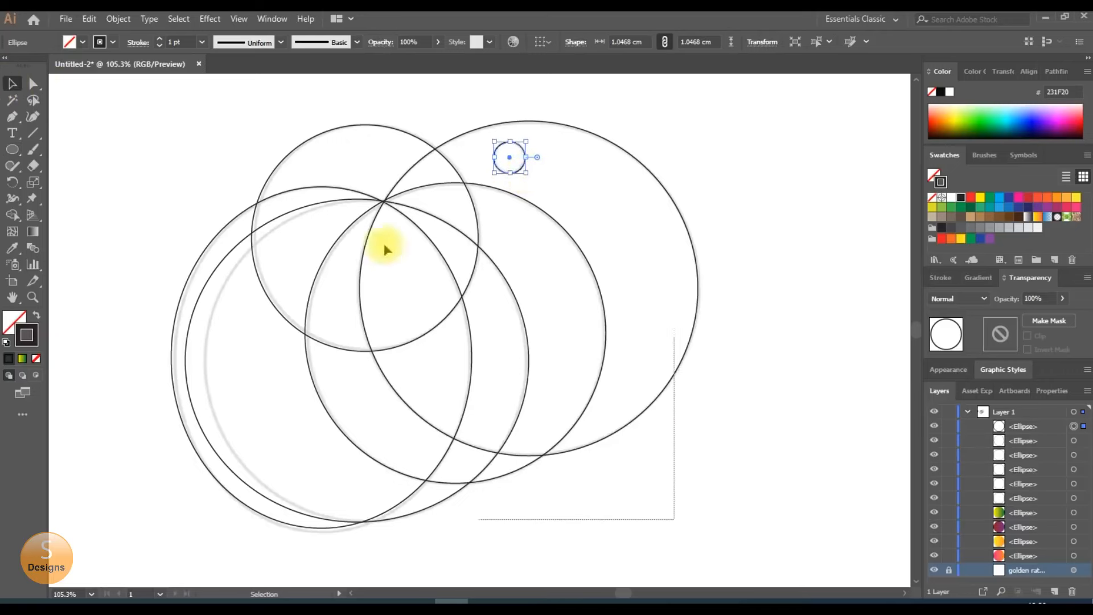
{"action": "left_click_drag", "start_coordinate": [383, 240], "coordinate": [237, 107]}
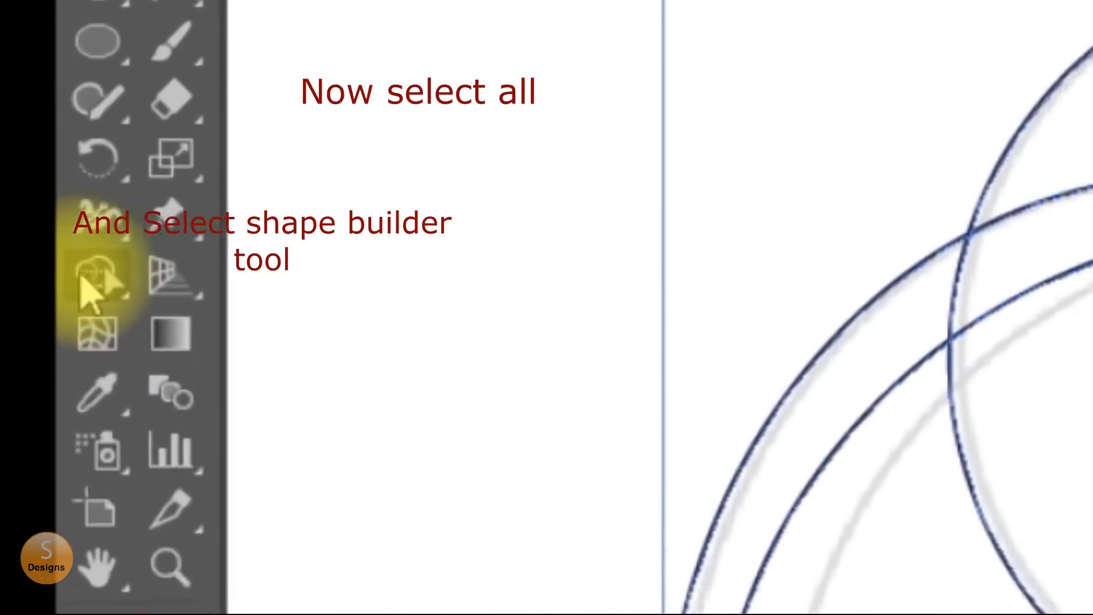
{"action": "left_click", "coordinate": [12, 215]}
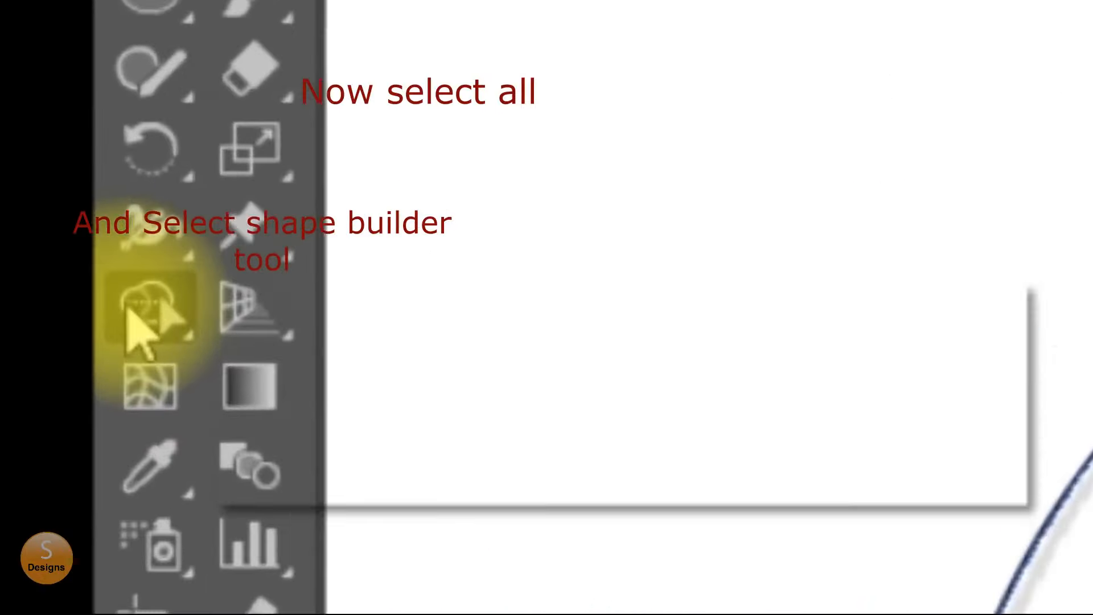
{"action": "left_click_drag", "start_coordinate": [126, 307], "coordinate": [391, 304]}
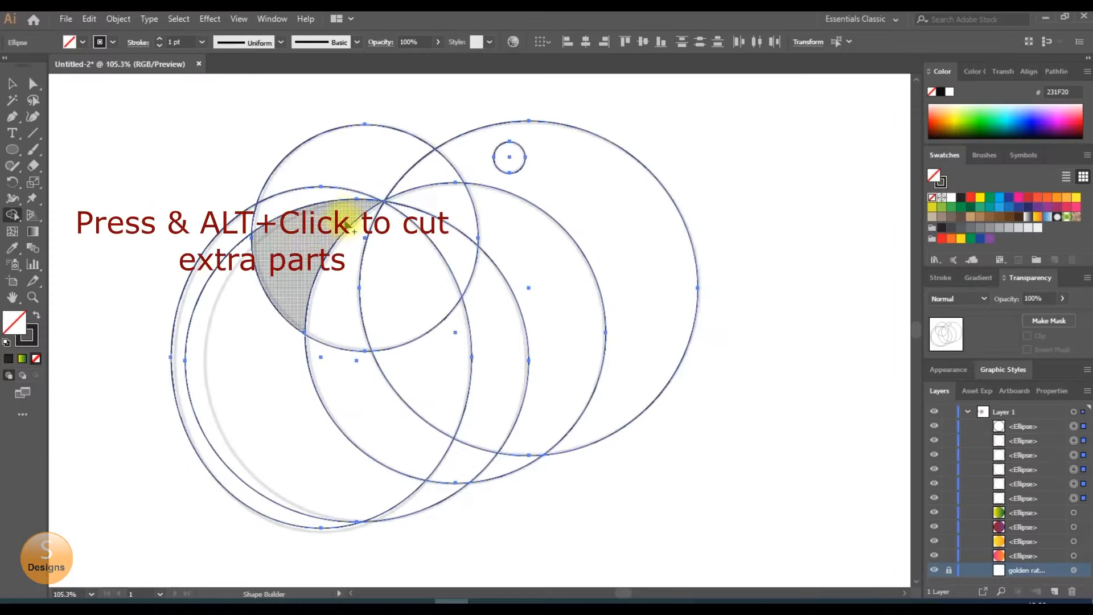
{"action": "mouse_move", "coordinate": [296, 118]}
{"action": "left_mouse_down"}
{"action": "mouse_move", "coordinate": [326, 158]}
{"action": "mouse_move", "coordinate": [310, 232]}
{"action": "mouse_move", "coordinate": [319, 273]}
{"action": "left_mouse_up"}
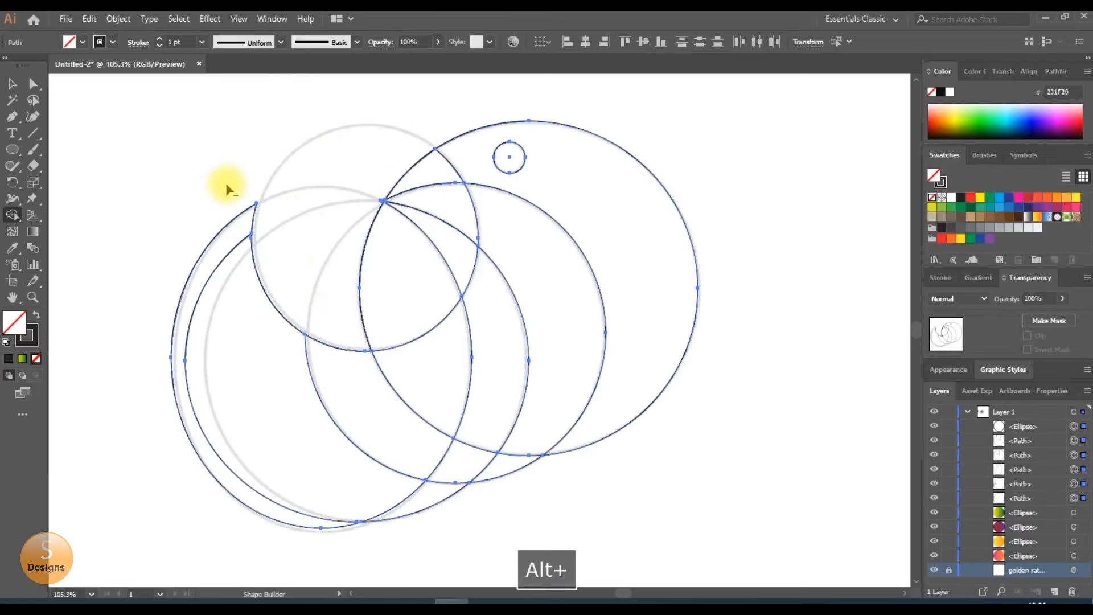
{"action": "mouse_move", "coordinate": [226, 183]}
{"action": "left_mouse_down"}
{"action": "mouse_move", "coordinate": [283, 389]}
{"action": "mouse_move", "coordinate": [320, 416]}
{"action": "mouse_move", "coordinate": [519, 469]}
{"action": "left_mouse_up"}
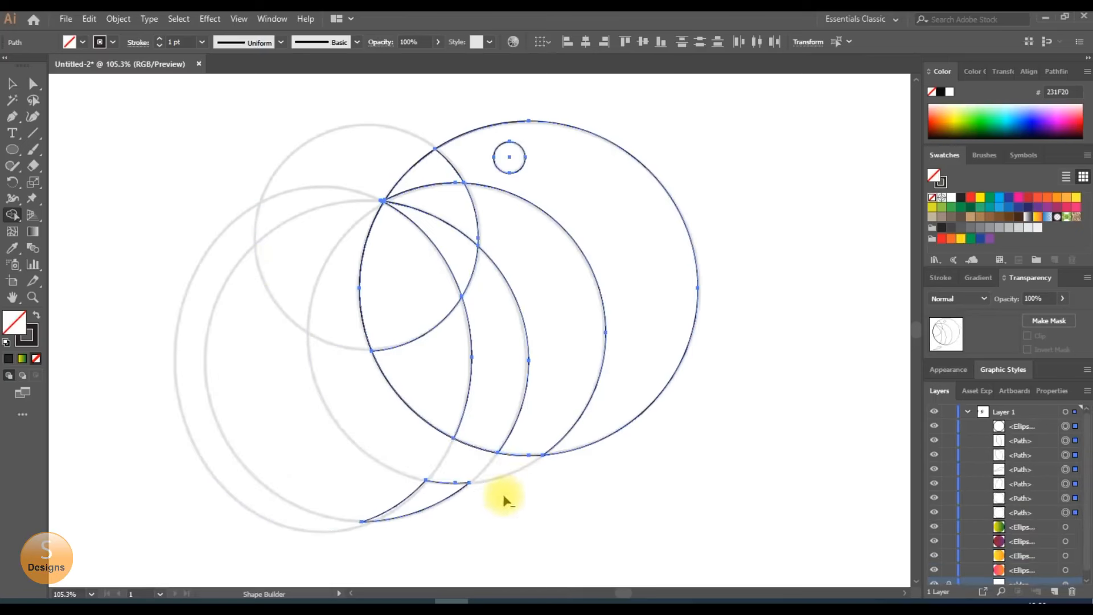
{"action": "left_click", "coordinate": [390, 484], "text": "alt"}
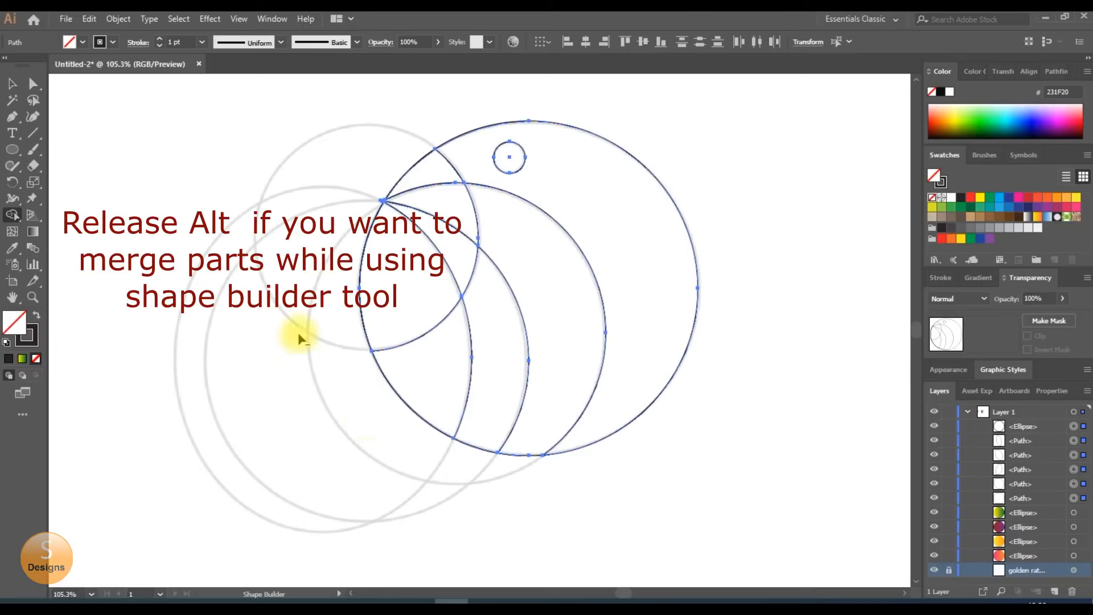
Step: Merge the split regions inside the large circle into a left lens and inner, middle and outer crescents with the Shape Builder
{"action": "mouse_move", "coordinate": [393, 257]}
{"action": "left_mouse_down"}
{"action": "mouse_move", "coordinate": [421, 302]}
{"action": "mouse_move", "coordinate": [428, 363]}
{"action": "left_mouse_up"}
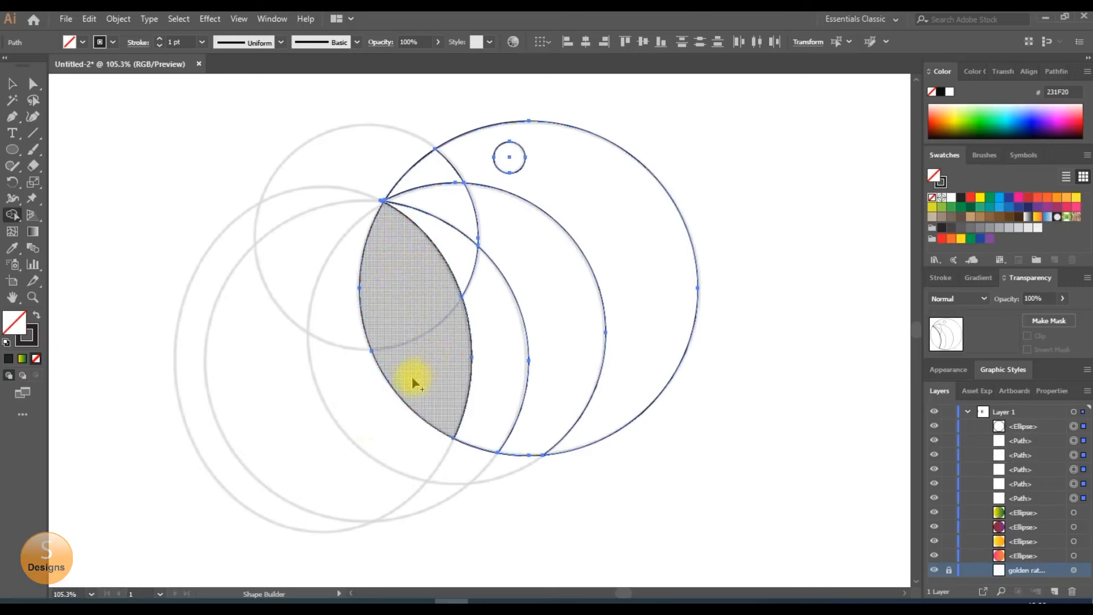
{"action": "mouse_move", "coordinate": [455, 246]}
{"action": "left_mouse_down"}
{"action": "mouse_move", "coordinate": [478, 274]}
{"action": "mouse_move", "coordinate": [487, 333]}
{"action": "left_mouse_up"}
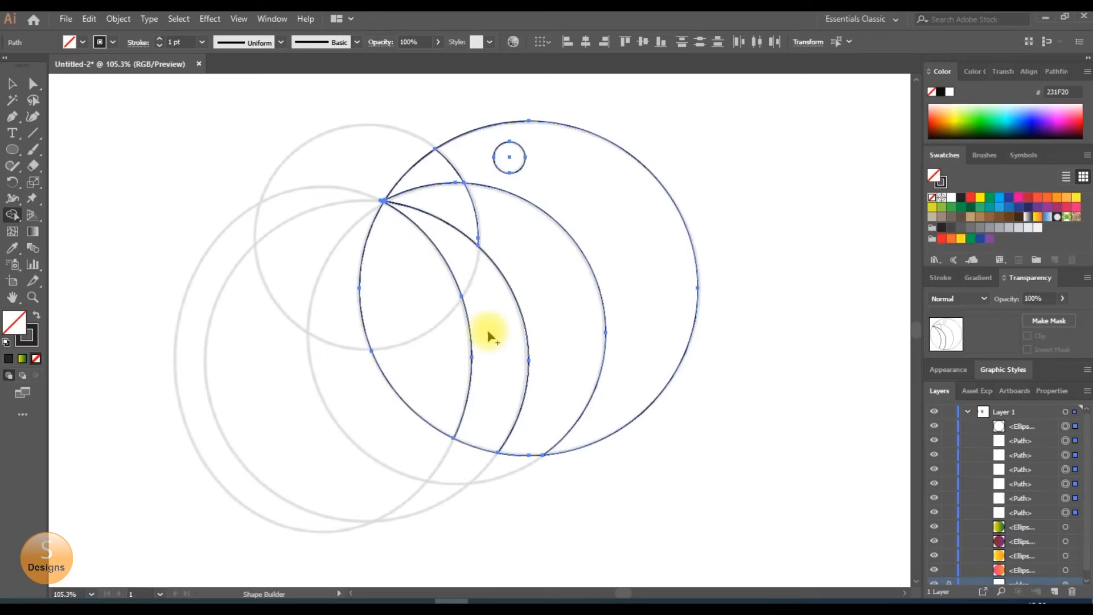
{"action": "left_click", "coordinate": [501, 252]}
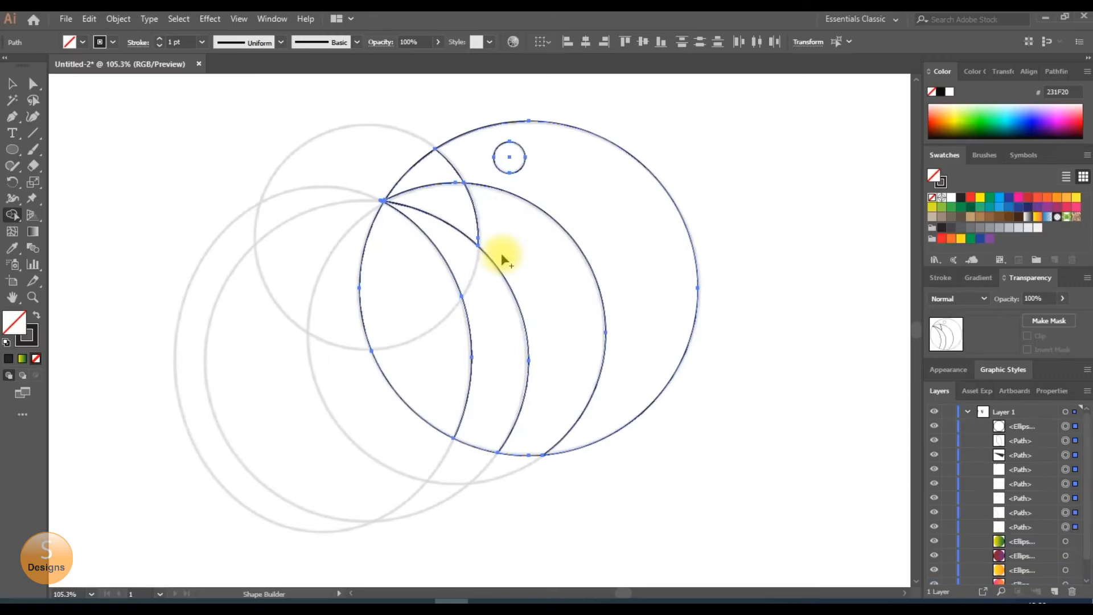
{"action": "left_click", "coordinate": [566, 208]}
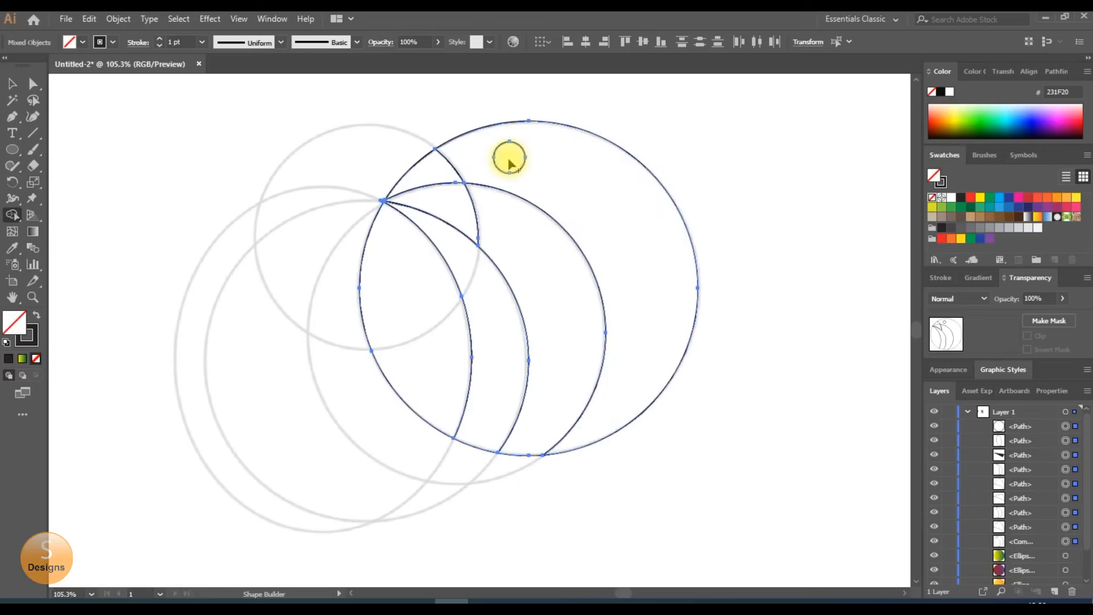
Step: Hide the locked golden-ratio template so only the built shapes remain on the artboard
{"action": "left_click", "coordinate": [33, 296]}
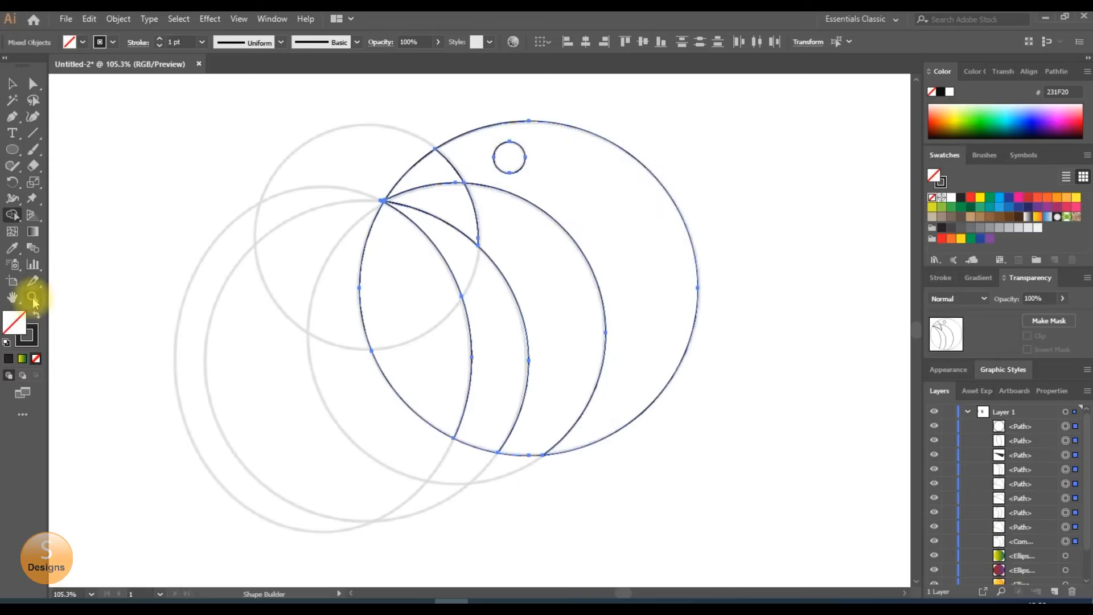
{"action": "left_click", "coordinate": [443, 302], "text": "alt"}
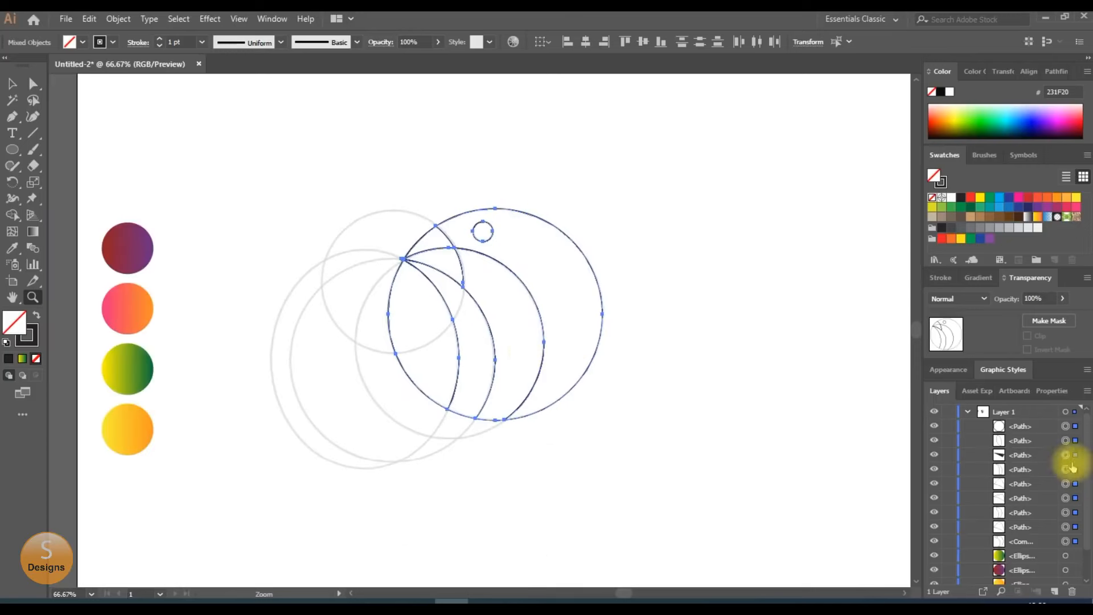
{"action": "scroll", "coordinate": [1082, 481], "scroll_direction": "down", "scroll_amount": 2}
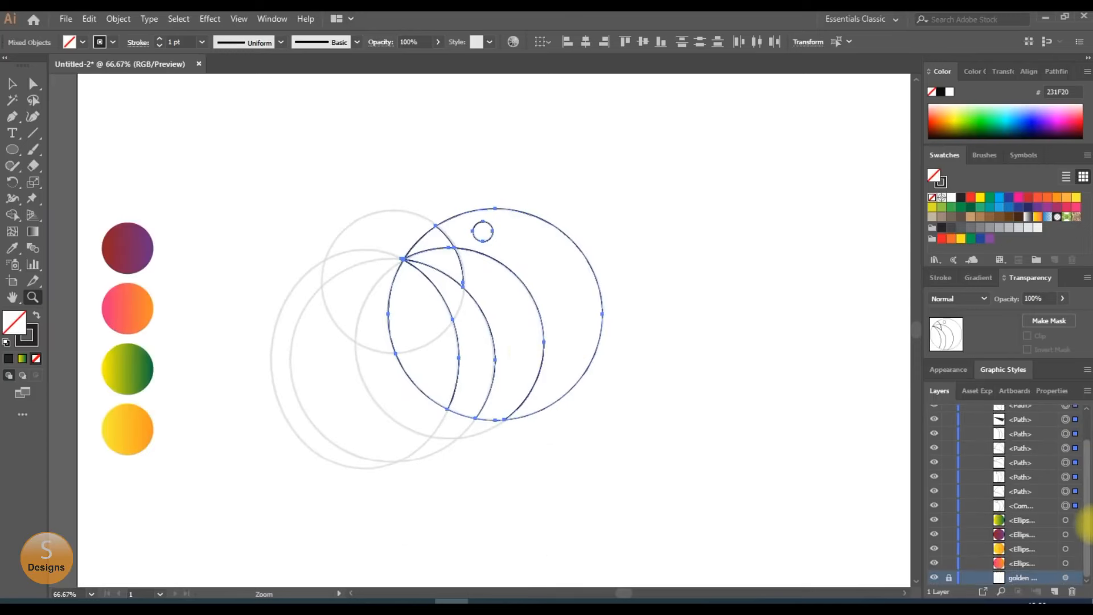
{"action": "left_click", "coordinate": [934, 579]}
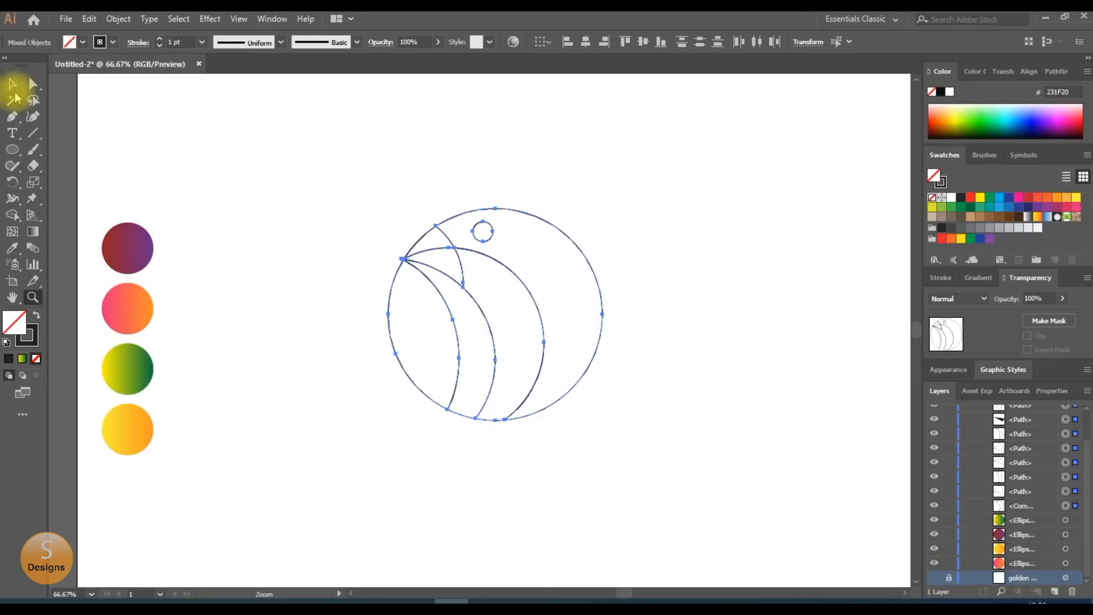
Step: Delete the leftmost lens-shaped piece of the large circle
{"action": "left_click", "coordinate": [12, 85]}
{"action": "left_click", "coordinate": [303, 316]}
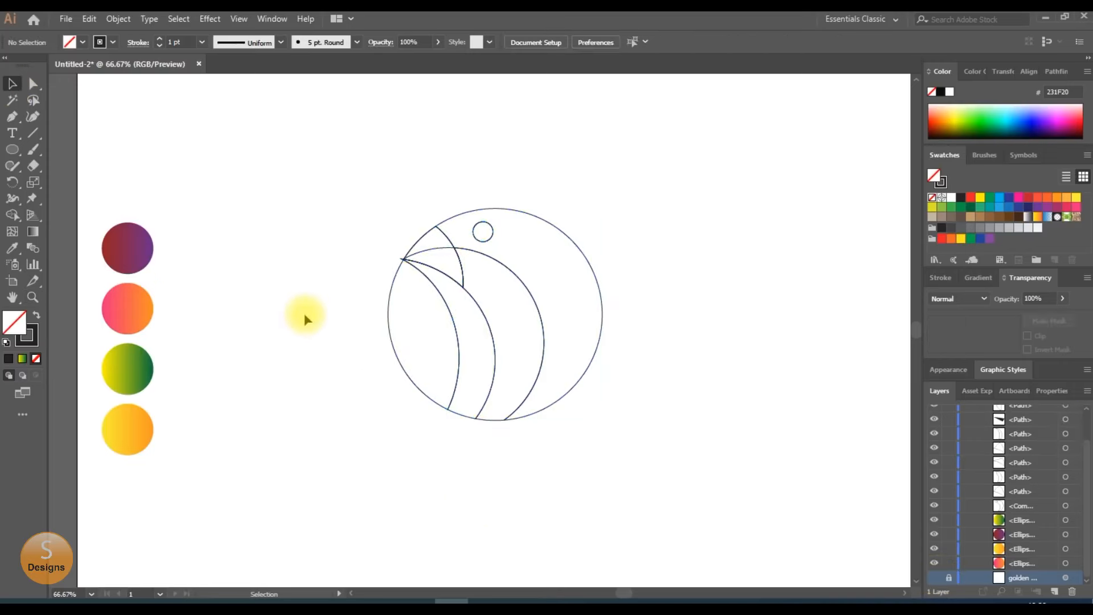
{"action": "left_click_drag", "start_coordinate": [411, 338], "coordinate": [412, 338]}
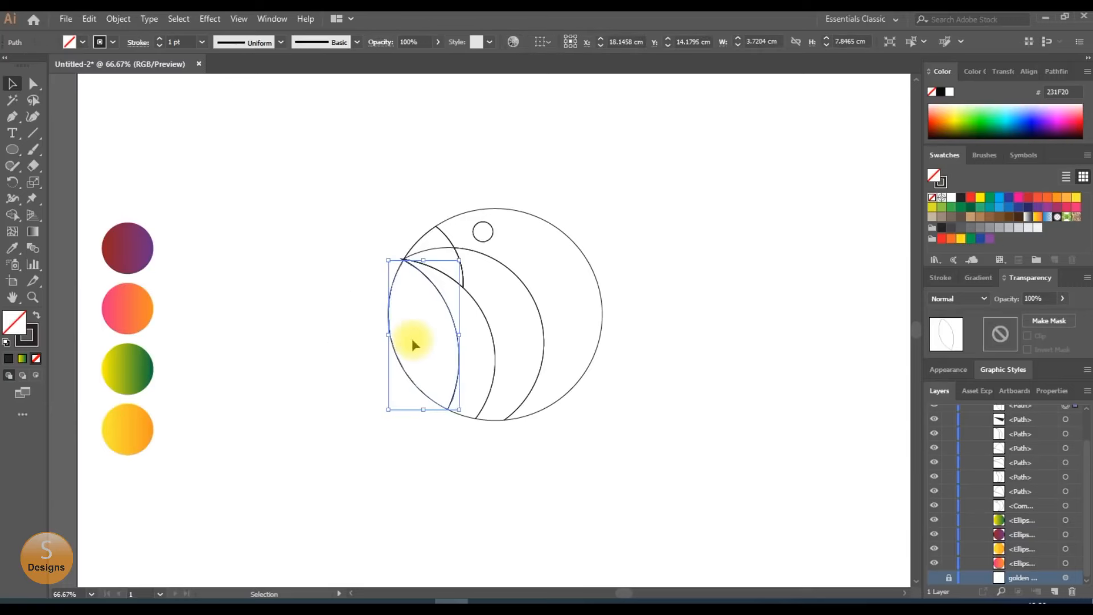
{"action": "key", "text": "Delete"}
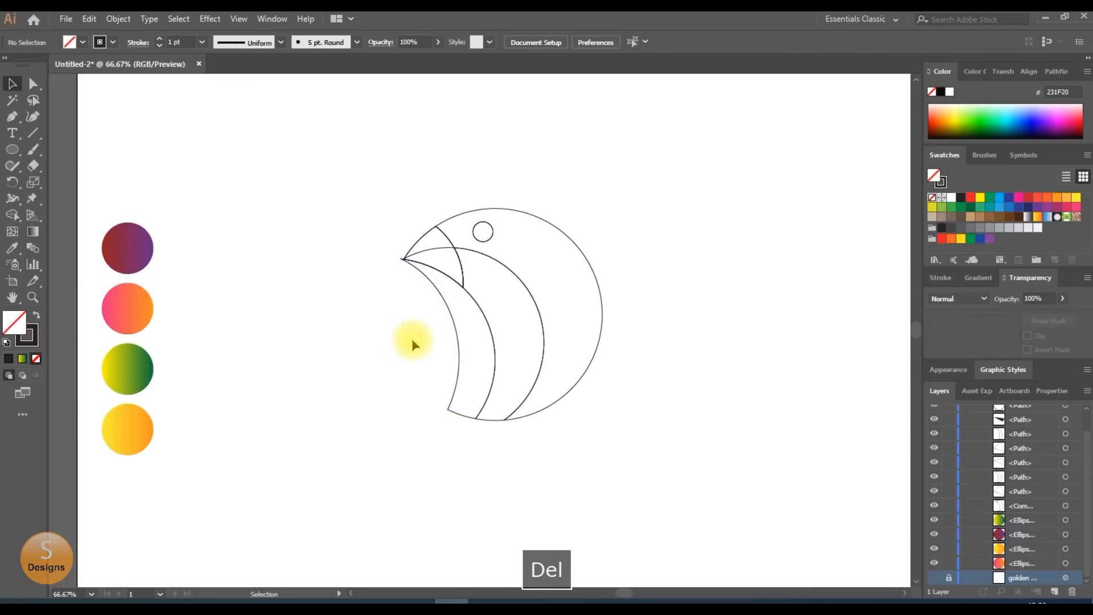
Step: Fill the outer crescent containing the small eye circle with the red-to-purple gradient sampled from the sample circle
{"action": "key", "text": "ctrl+0"}
{"action": "left_click", "coordinate": [518, 348]}
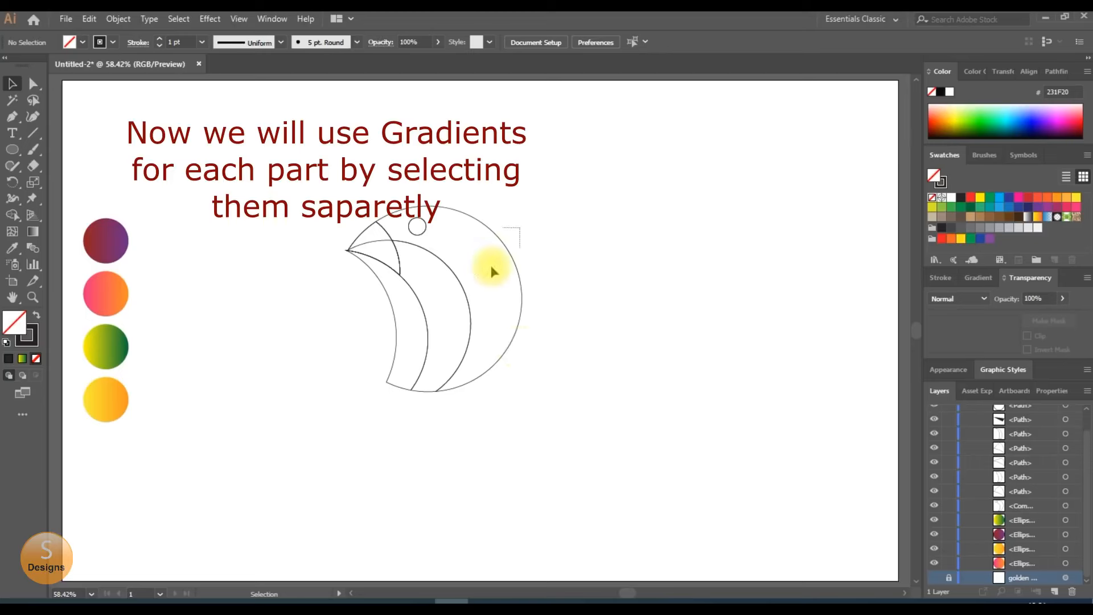
{"action": "left_click_drag", "start_coordinate": [491, 265], "coordinate": [487, 265]}
{"action": "left_click", "coordinate": [12, 248]}
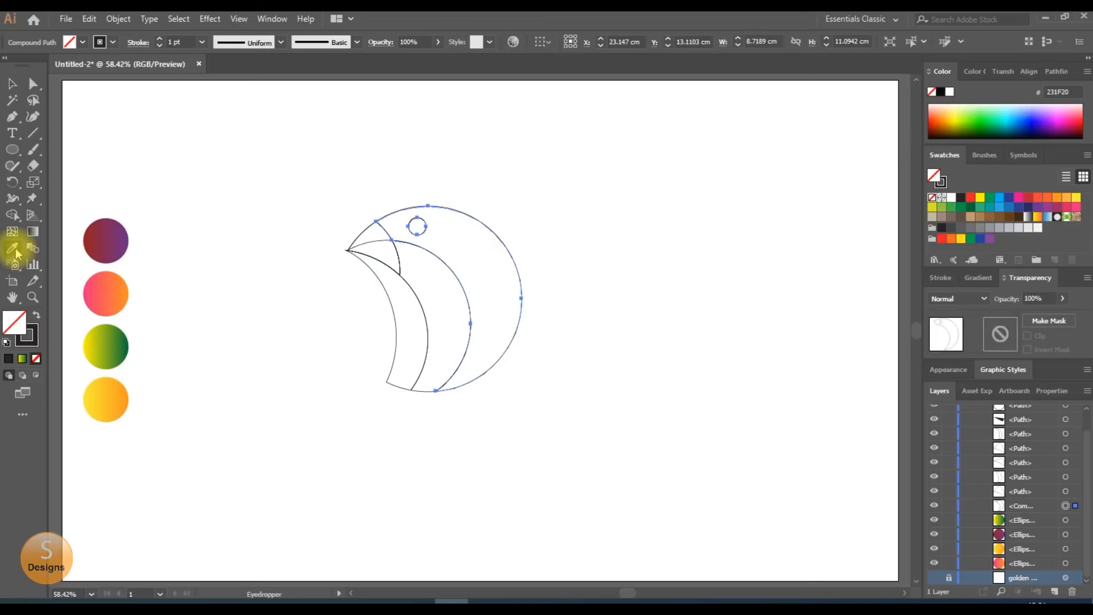
{"action": "left_click", "coordinate": [104, 227]}
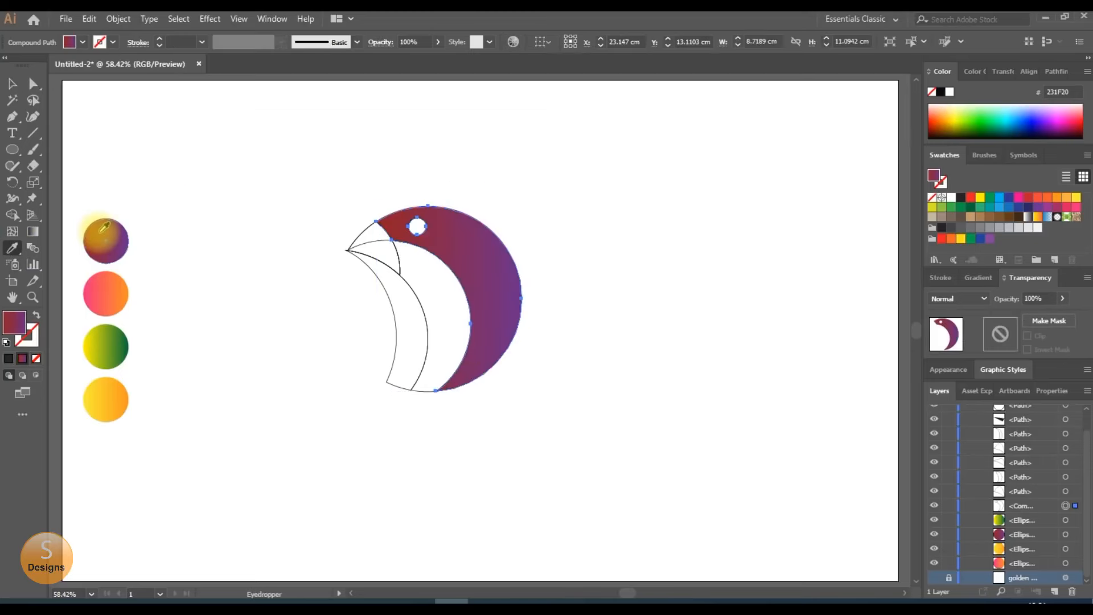
Step: Redirect the outer crescent's linear gradient so it runs from purple at the inner edge to red at the outer right edge
{"action": "left_click", "coordinate": [33, 231]}
{"action": "mouse_move", "coordinate": [530, 356]}
{"action": "left_mouse_down"}
{"action": "mouse_move", "coordinate": [444, 323]}
{"action": "mouse_move", "coordinate": [421, 299]}
{"action": "left_mouse_up"}
{"action": "mouse_move", "coordinate": [427, 301]}
{"action": "left_mouse_down"}
{"action": "mouse_move", "coordinate": [520, 288]}
{"action": "mouse_move", "coordinate": [550, 265]}
{"action": "left_mouse_up"}
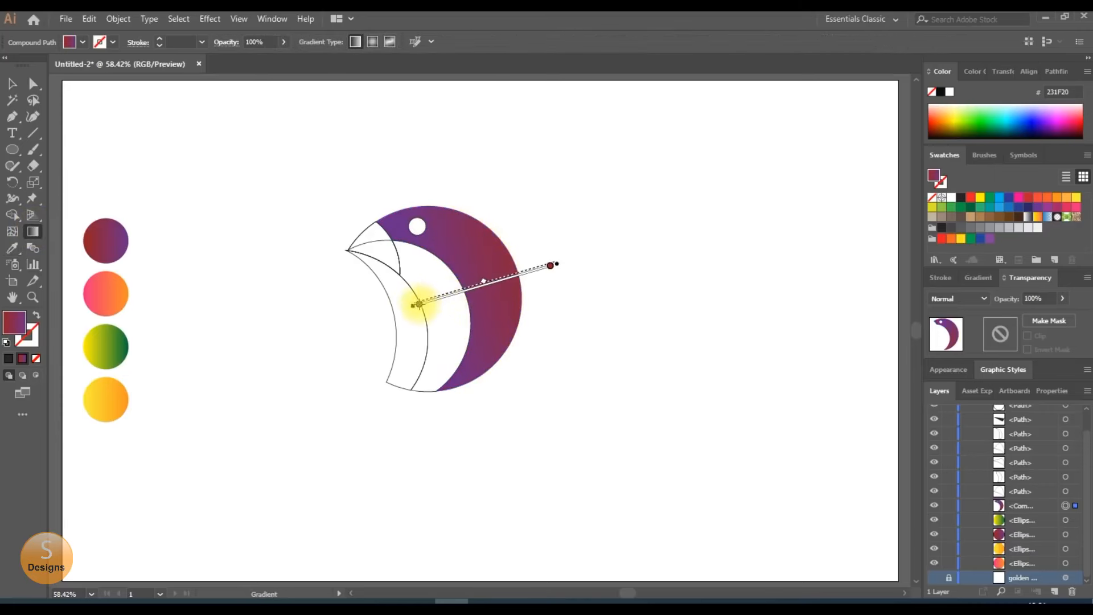
{"action": "left_click_drag", "start_coordinate": [419, 304], "coordinate": [435, 280]}
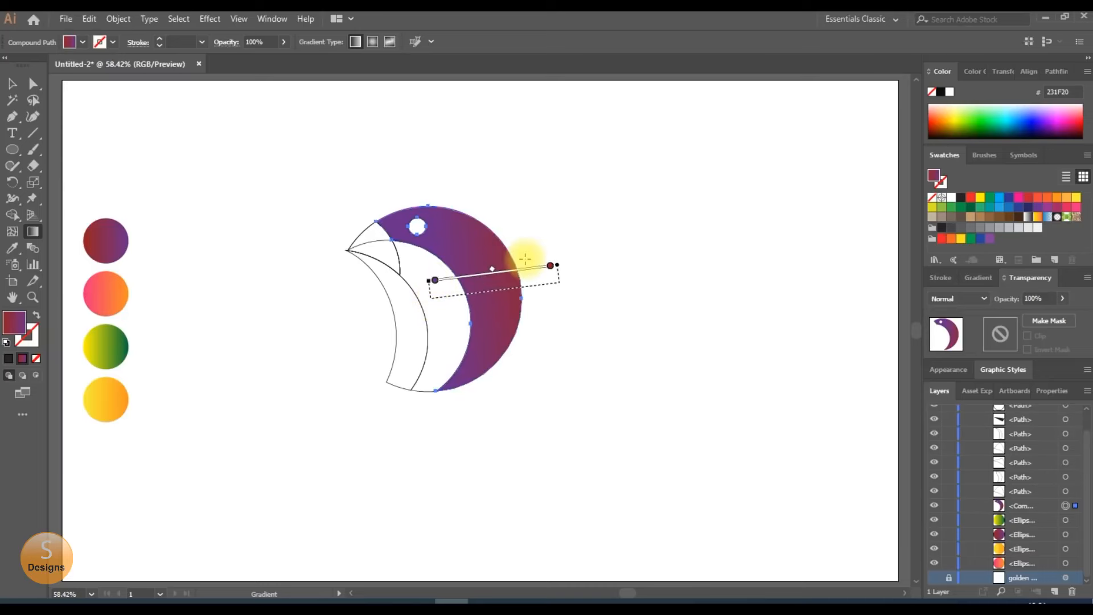
{"action": "left_click_drag", "start_coordinate": [518, 275], "coordinate": [512, 292]}
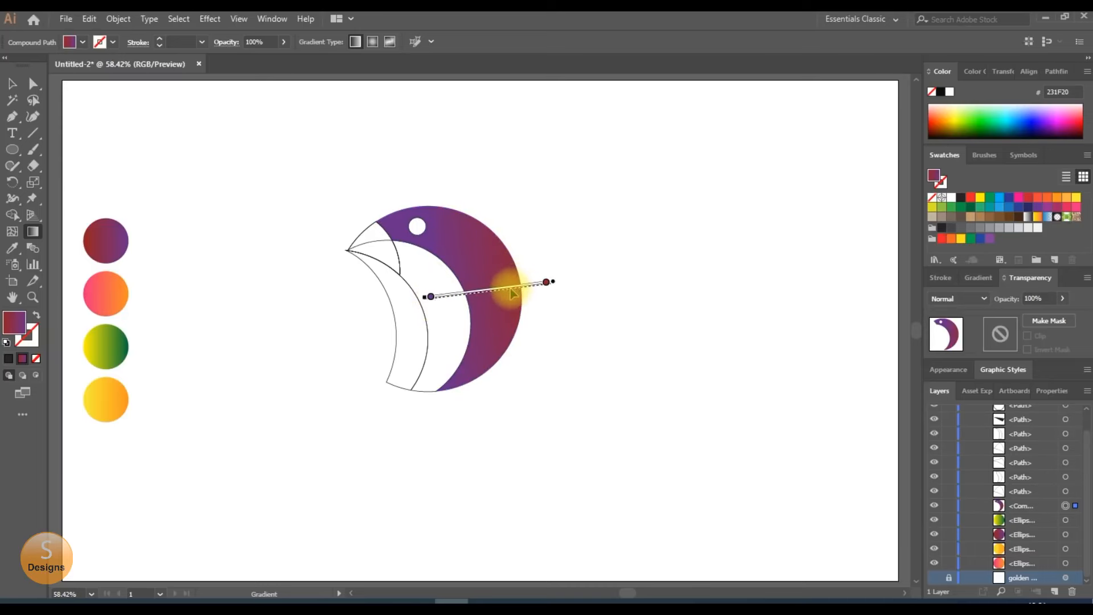
Step: Fill the middle crescent with the pink-to-orange gradient sampled from the sample circle
{"action": "left_click", "coordinate": [12, 84]}
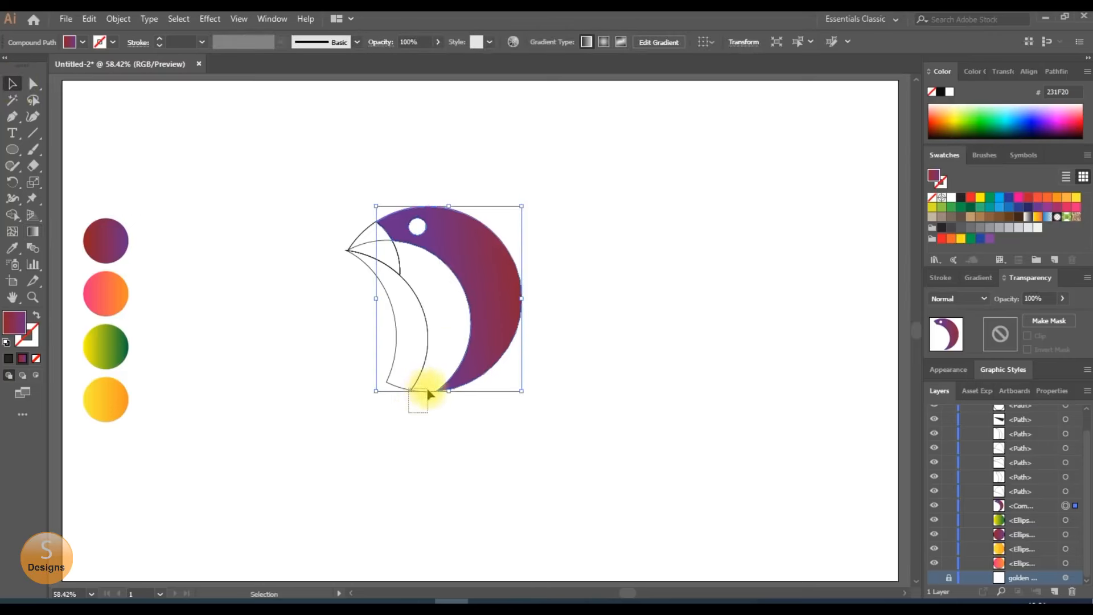
{"action": "left_click", "coordinate": [428, 418]}
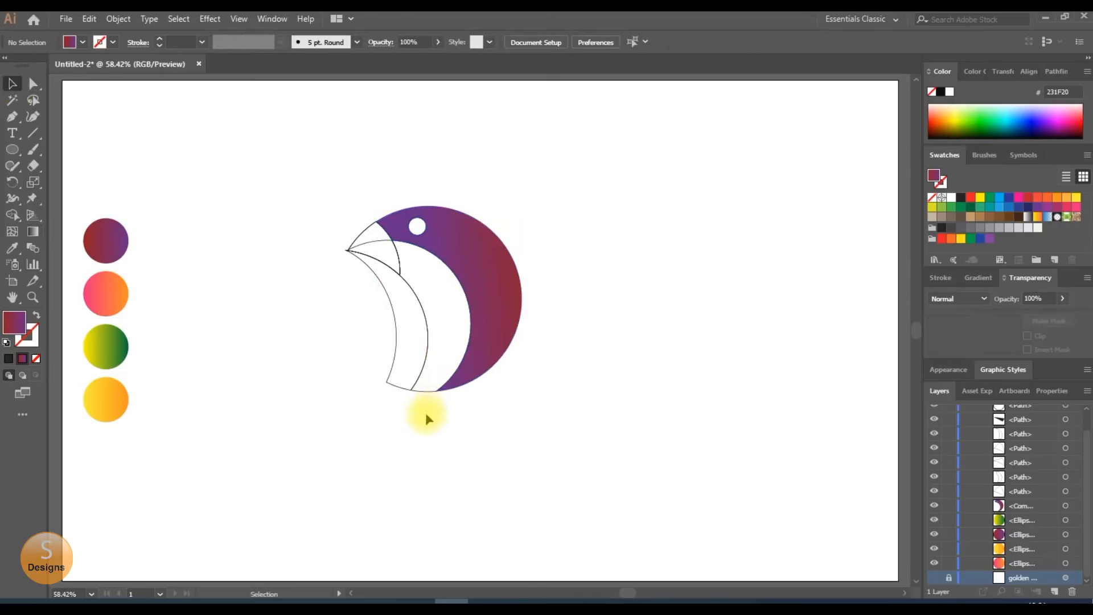
{"action": "left_click", "coordinate": [432, 384]}
{"action": "left_click", "coordinate": [13, 249]}
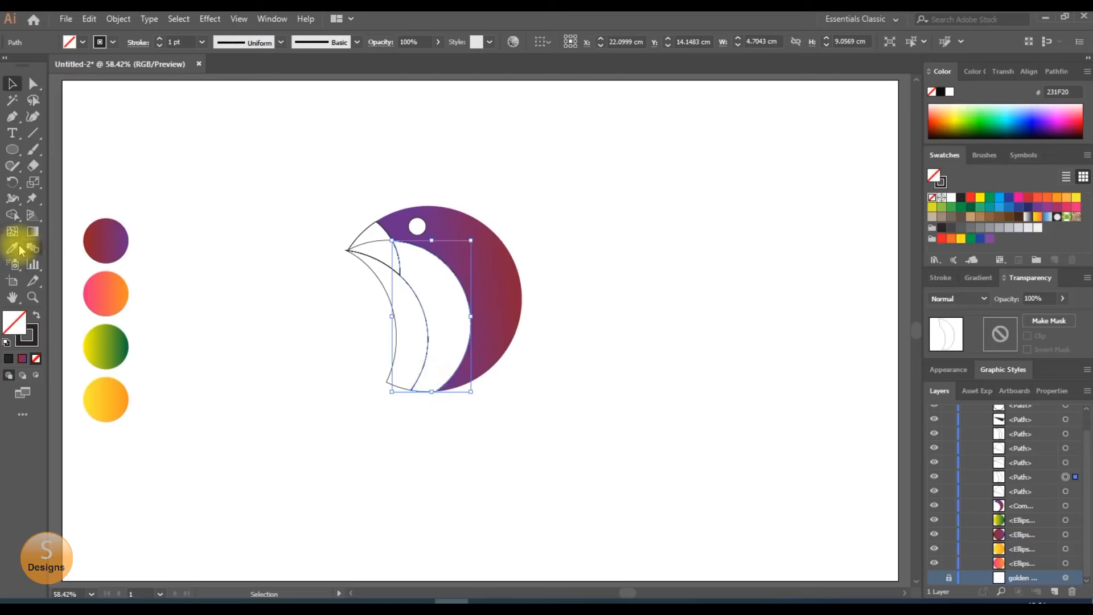
{"action": "left_click", "coordinate": [106, 283]}
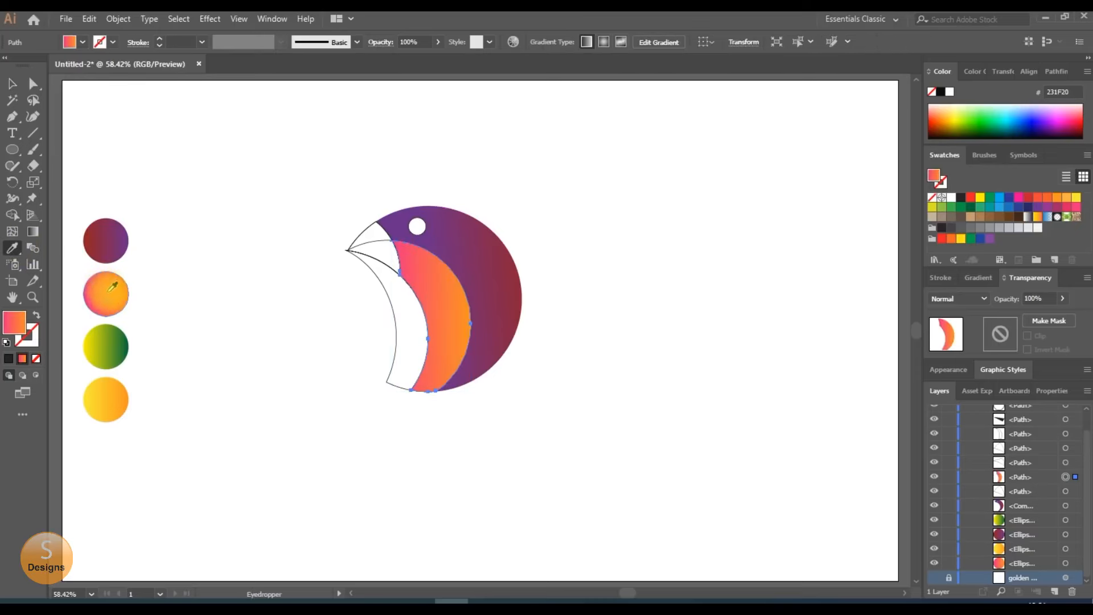
Step: Angle the middle crescent's linear gradient diagonally from pink at the lower left to orange at the upper right
{"action": "left_click", "coordinate": [33, 232]}
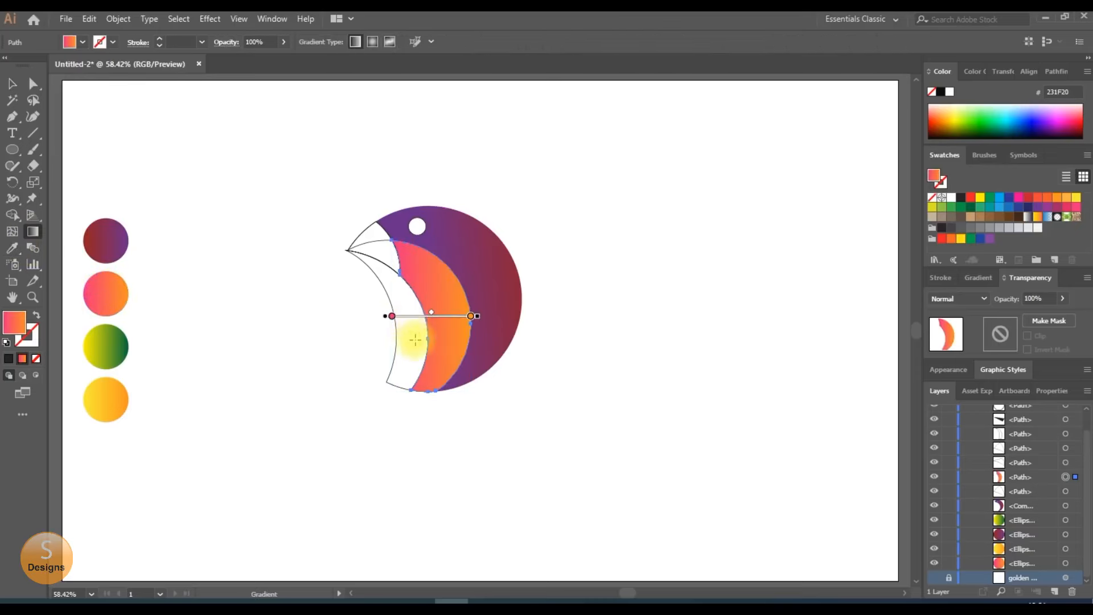
{"action": "mouse_move", "coordinate": [415, 339]}
{"action": "left_mouse_down"}
{"action": "mouse_move", "coordinate": [475, 312]}
{"action": "mouse_move", "coordinate": [462, 312]}
{"action": "mouse_move", "coordinate": [471, 307]}
{"action": "mouse_move", "coordinate": [455, 281]}
{"action": "left_mouse_up"}
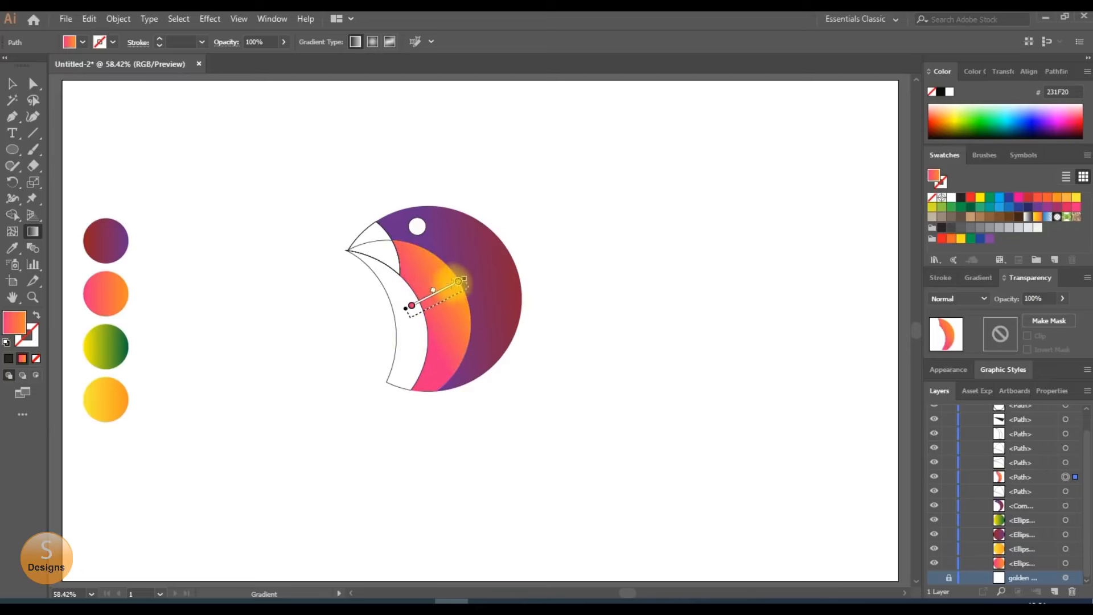
{"action": "mouse_move", "coordinate": [423, 313]}
{"action": "left_mouse_down"}
{"action": "mouse_move", "coordinate": [481, 260]}
{"action": "mouse_move", "coordinate": [404, 340]}
{"action": "left_mouse_up"}
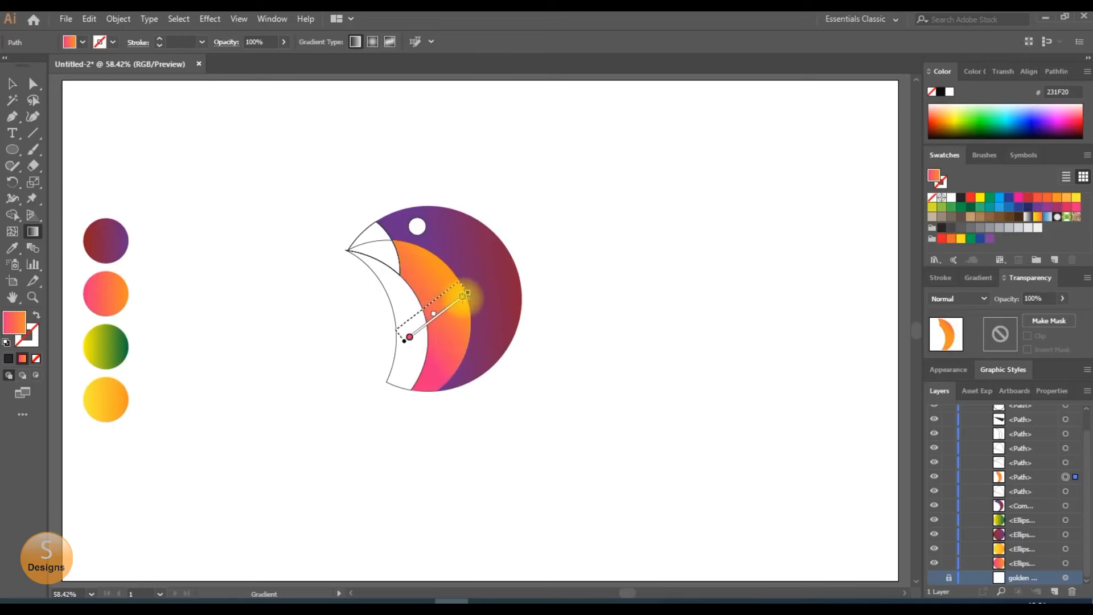
{"action": "left_click_drag", "start_coordinate": [463, 299], "coordinate": [461, 301]}
Step: Fill the innermost crescent with the yellow-to-green gradient sampled from the sample circle
{"action": "left_click", "coordinate": [13, 84]}
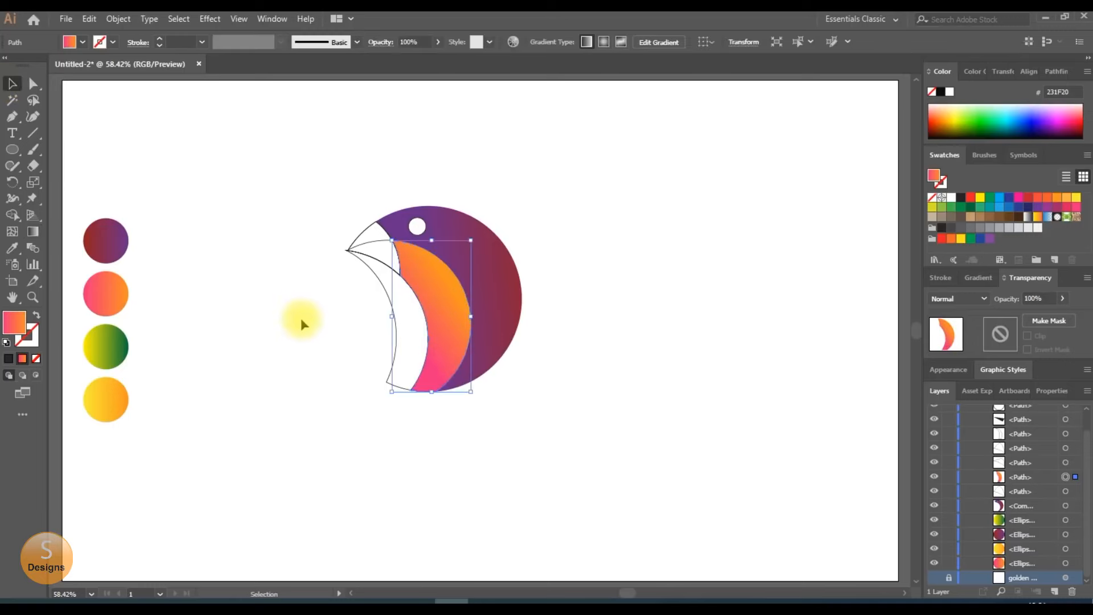
{"action": "left_click_drag", "start_coordinate": [406, 351], "coordinate": [406, 351]}
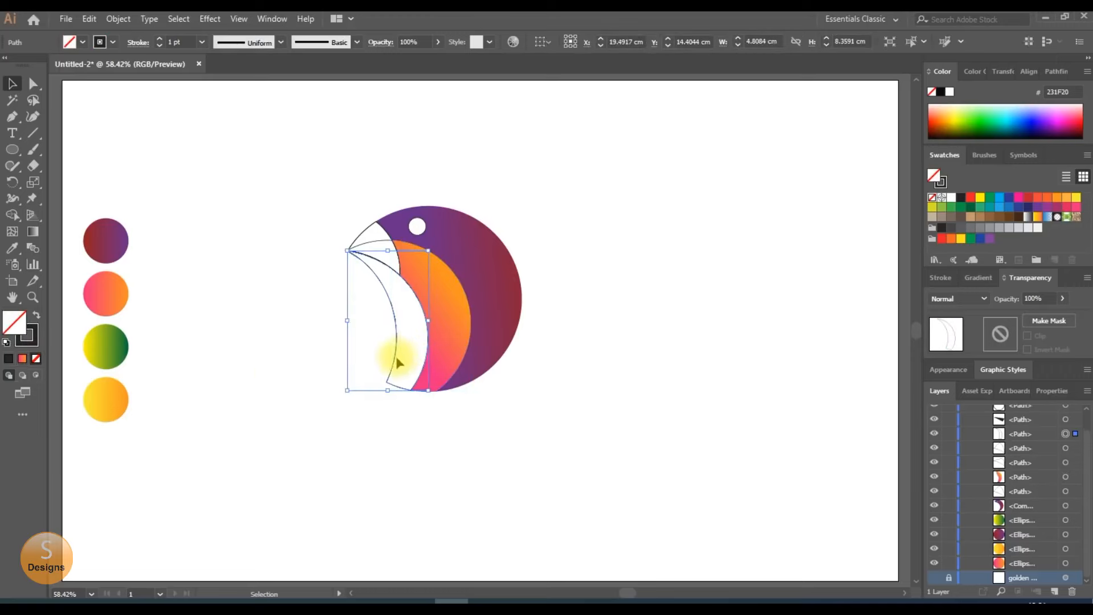
{"action": "left_click", "coordinate": [19, 248]}
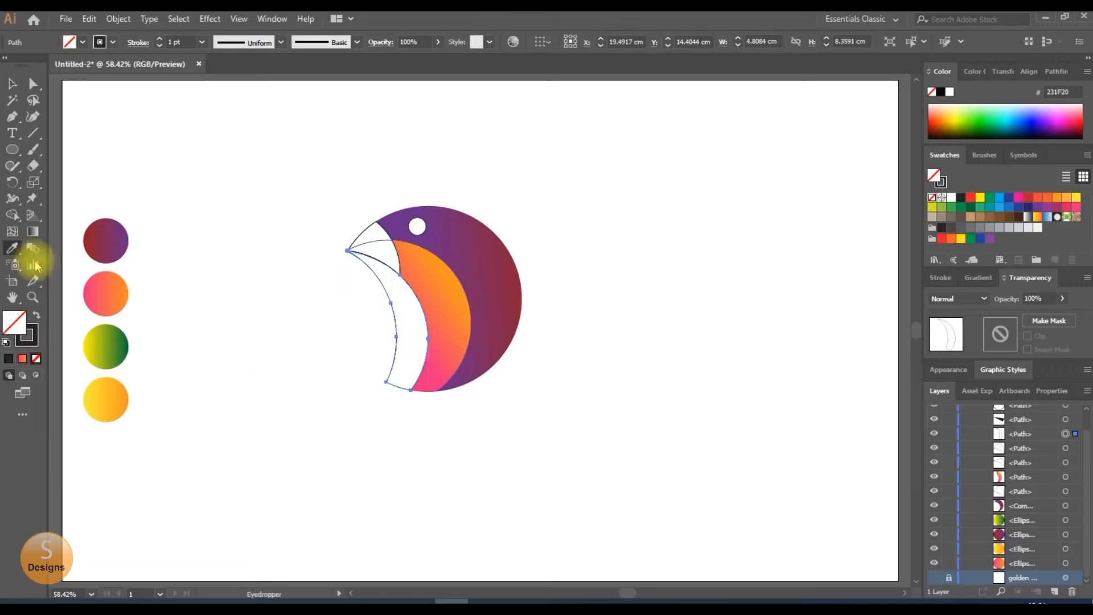
{"action": "left_click", "coordinate": [117, 341]}
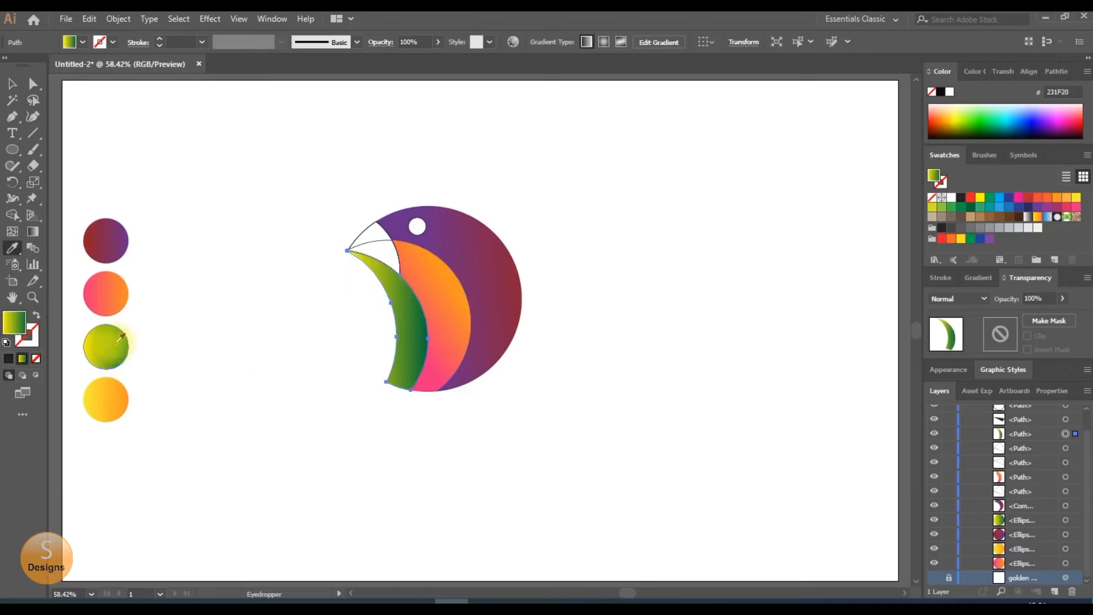
Step: Angle the innermost crescent's linear gradient slightly upward, from yellow at the lower left to green at the inner right edge
{"action": "left_click", "coordinate": [32, 231]}
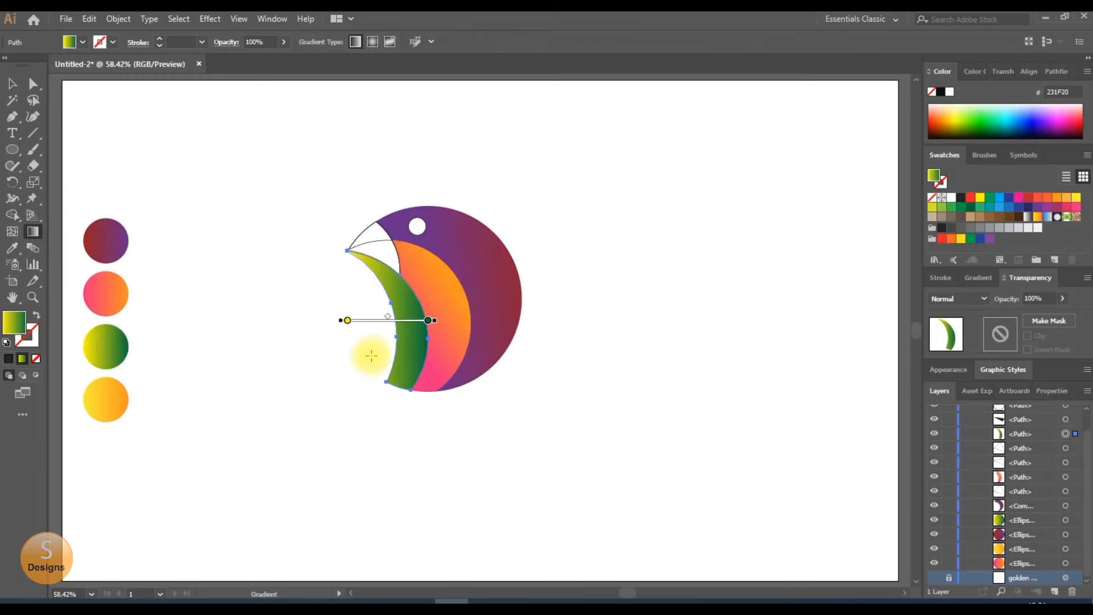
{"action": "left_click_drag", "start_coordinate": [371, 355], "coordinate": [429, 340]}
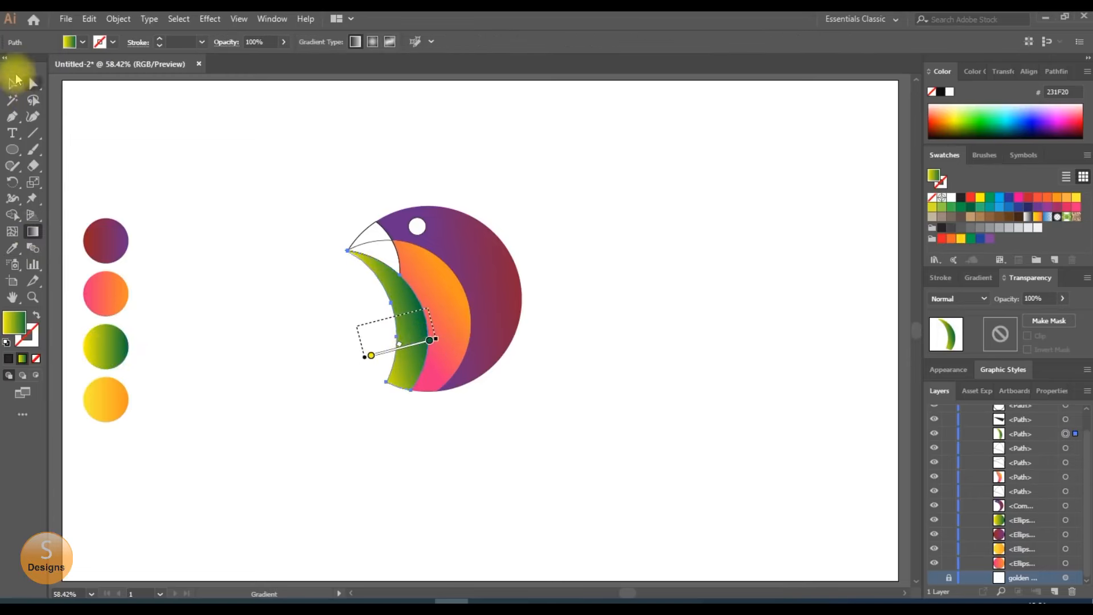
{"action": "left_click", "coordinate": [12, 83]}
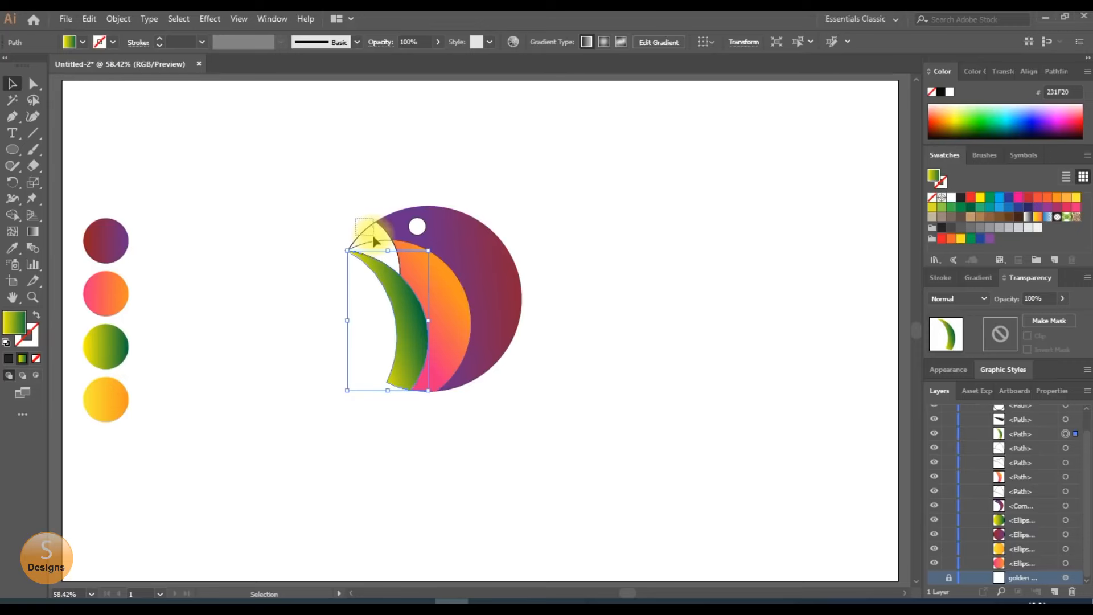
{"action": "left_click_drag", "start_coordinate": [374, 237], "coordinate": [372, 235]}
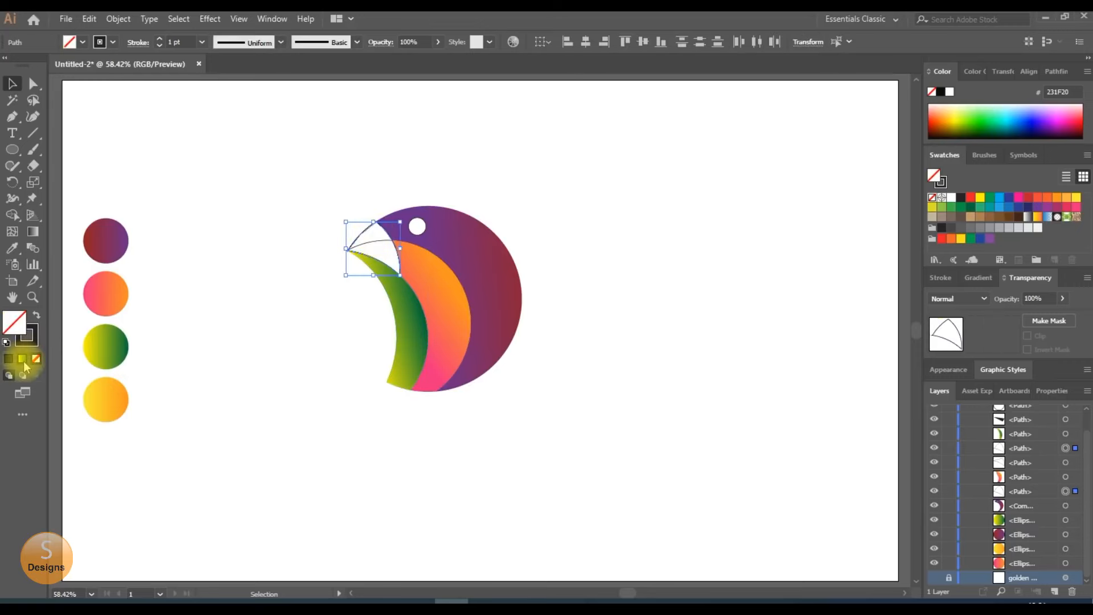
{"action": "left_click", "coordinate": [12, 248]}
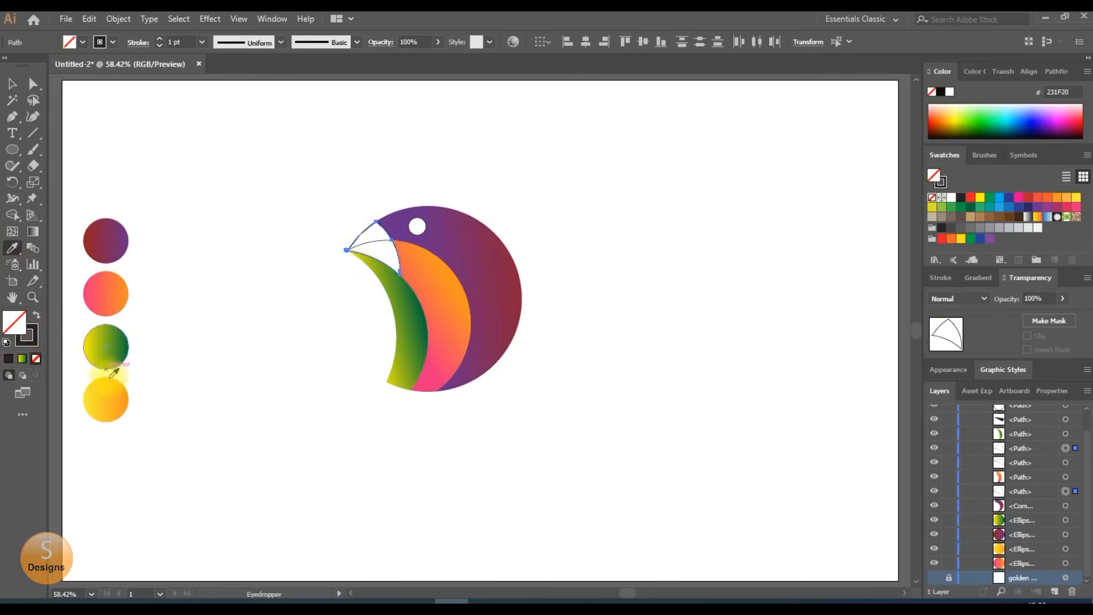
{"action": "left_click", "coordinate": [106, 293]}
{"action": "left_click", "coordinate": [128, 342]}
{"action": "left_click", "coordinate": [121, 397]}
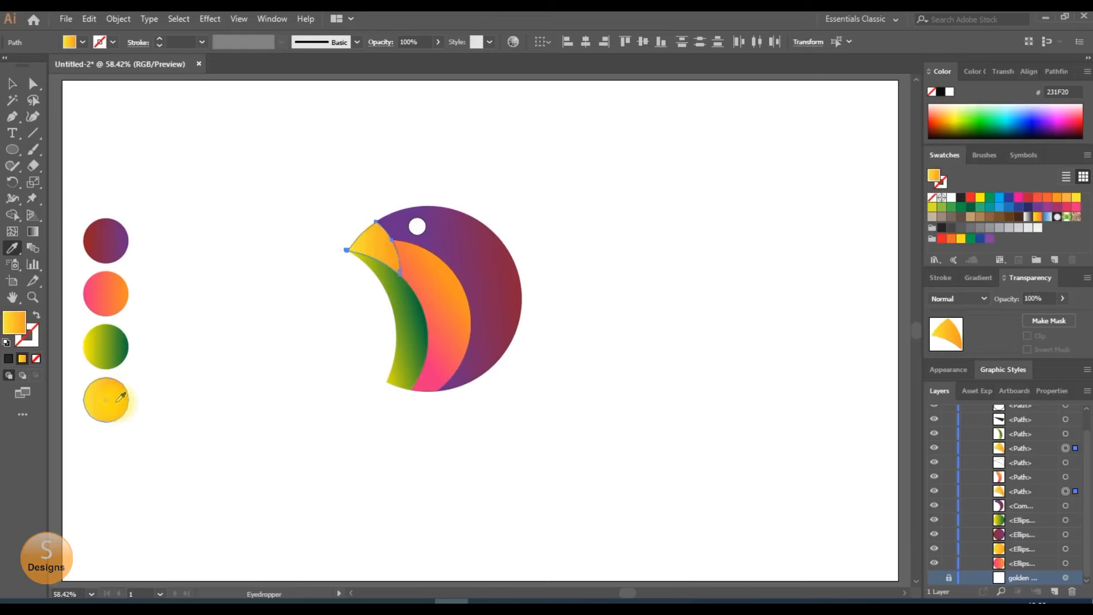
{"action": "left_click", "coordinate": [13, 83]}
{"action": "key", "text": "ctrl+z"}
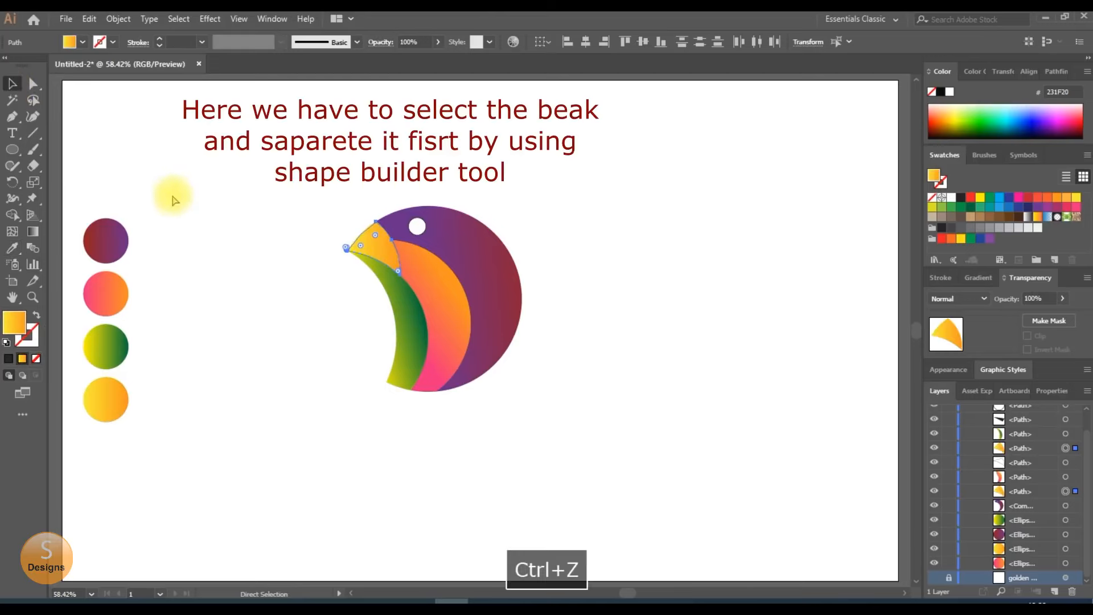
{"action": "key", "text": "ctrl+z"}
Step: Separate the upper and lower beak regions of the whole bird head with Shape Builder
{"action": "left_click_drag", "start_coordinate": [323, 205], "coordinate": [424, 300]}
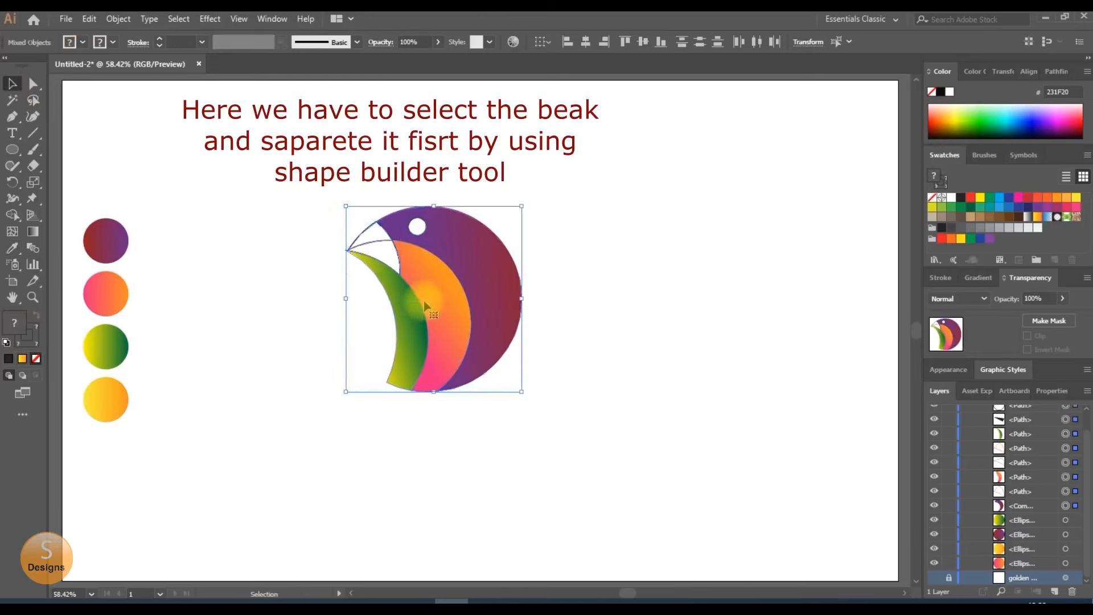
{"action": "left_click", "coordinate": [12, 214]}
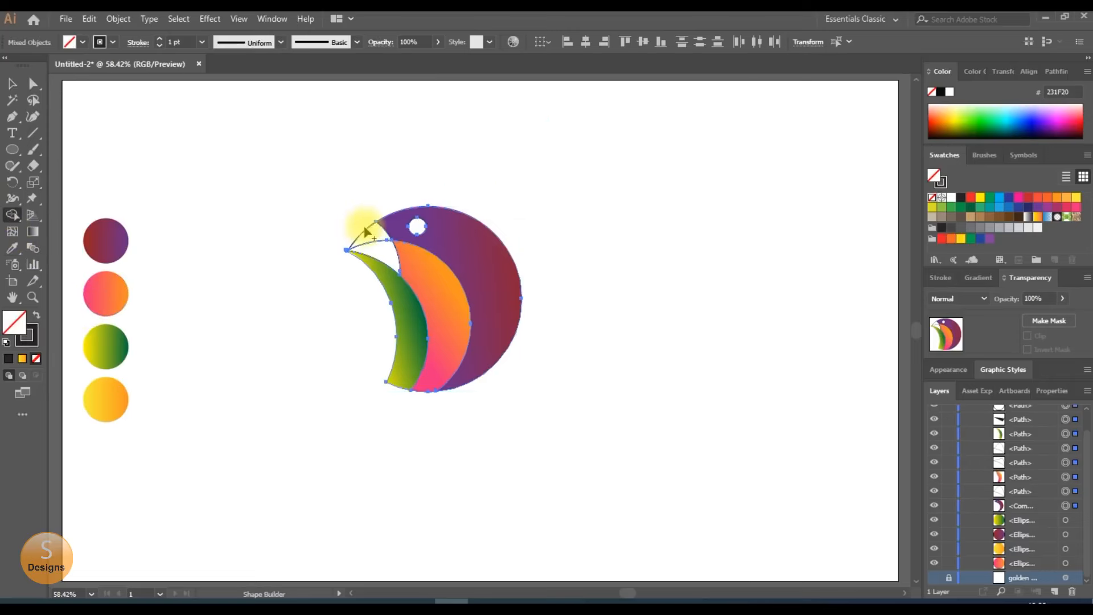
{"action": "left_click", "coordinate": [378, 241]}
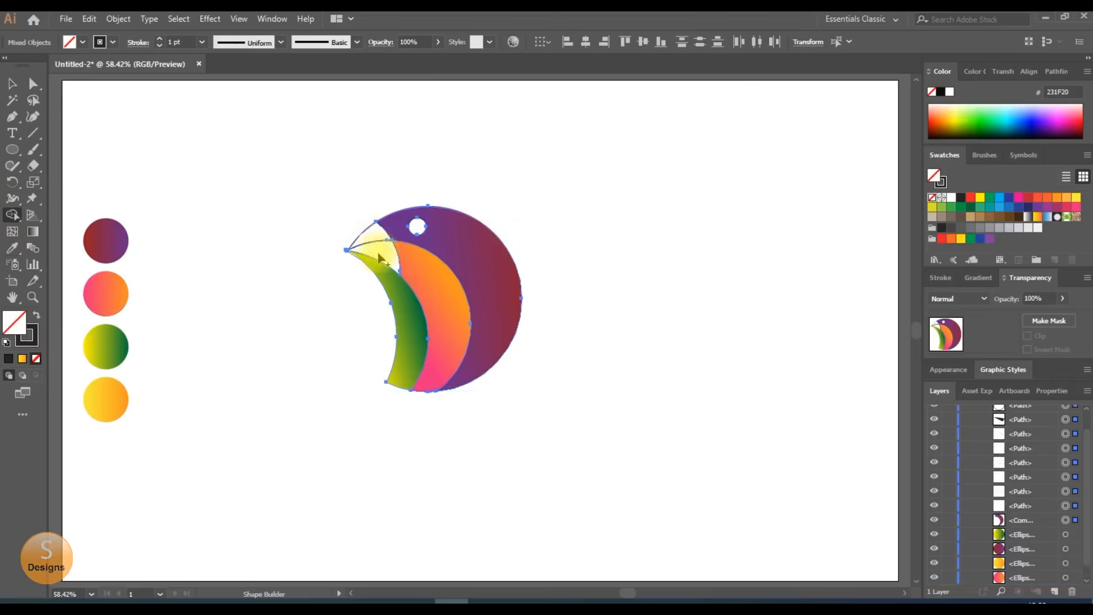
{"action": "left_click", "coordinate": [13, 83]}
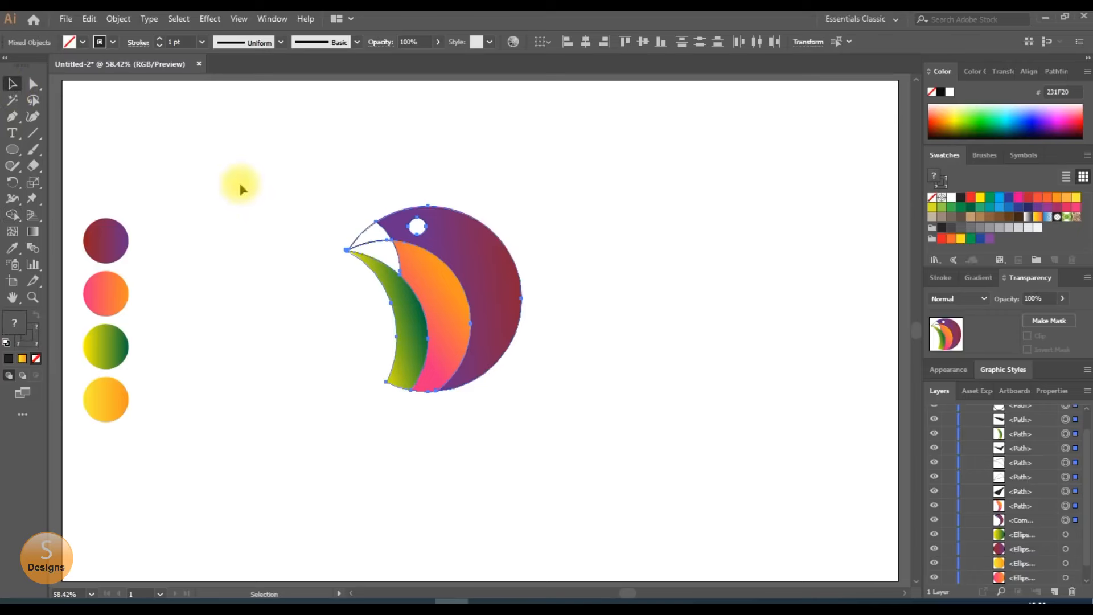
Step: Fill the upper beak with the sample circle's yellow-to-orange gradient and angle it from yellow at the upper left to orange at the lower right
{"action": "left_click", "coordinate": [367, 236]}
{"action": "left_click", "coordinate": [368, 236]}
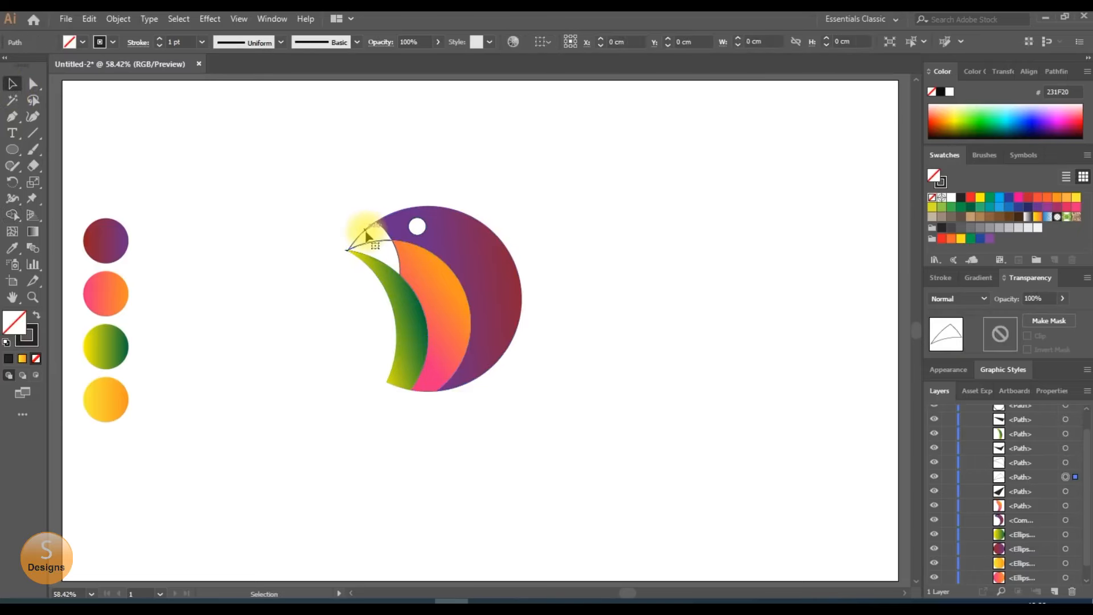
{"action": "left_click", "coordinate": [12, 249]}
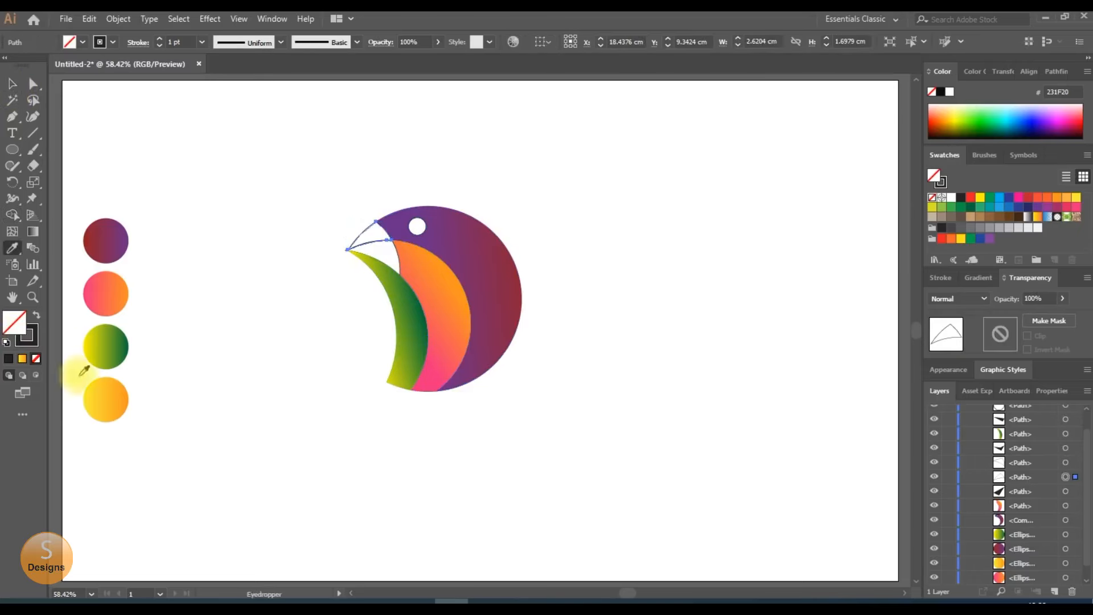
{"action": "left_click", "coordinate": [105, 399]}
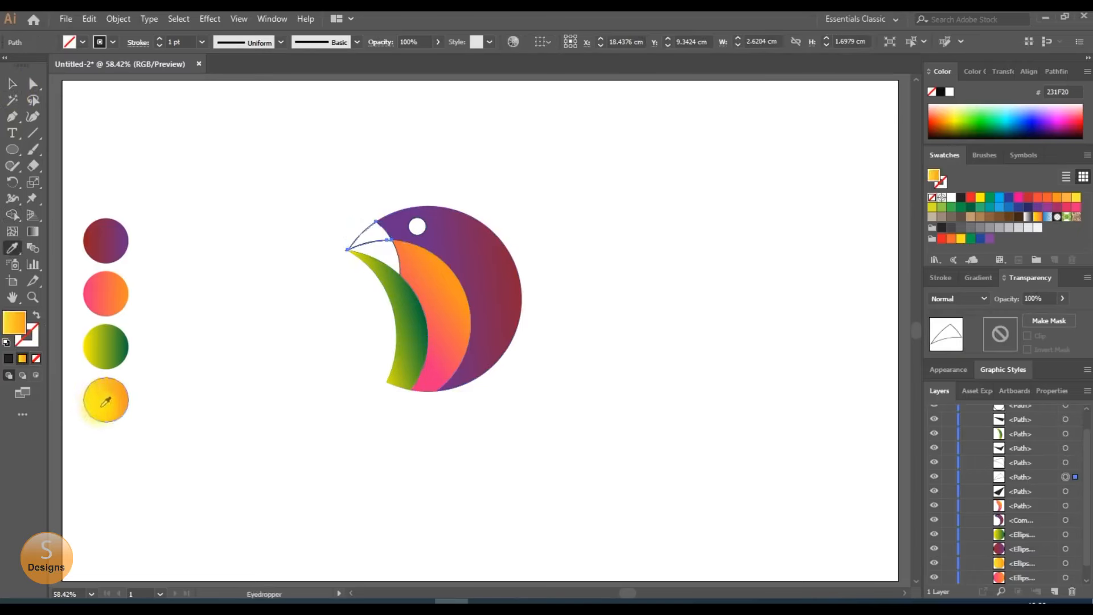
{"action": "left_click", "coordinate": [33, 232]}
{"action": "left_click_drag", "start_coordinate": [372, 201], "coordinate": [371, 209]}
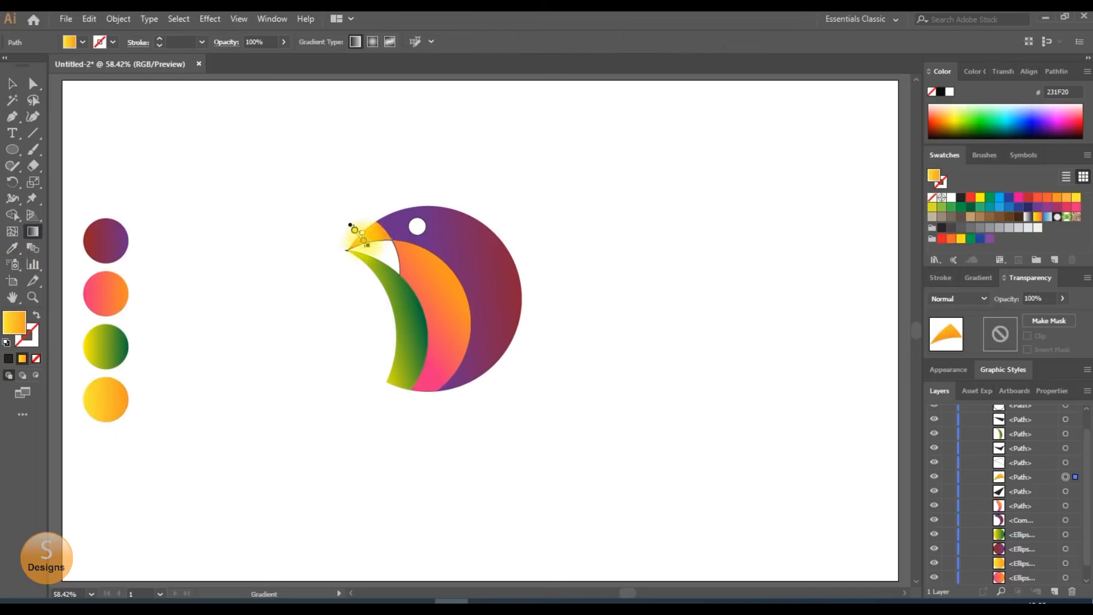
{"action": "left_click", "coordinate": [12, 84]}
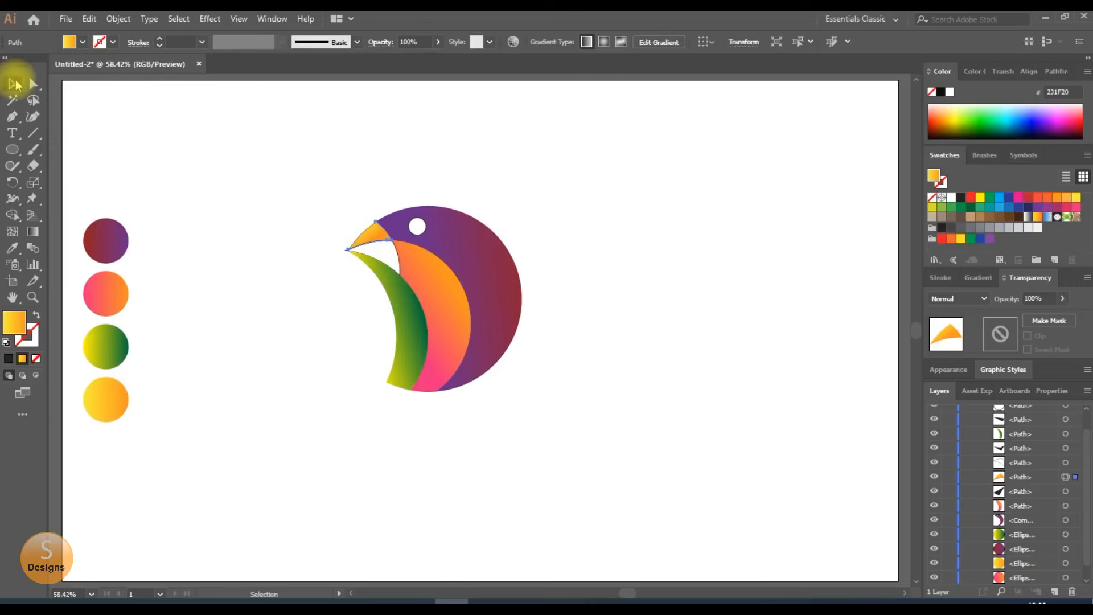
Step: Fill the lower beak with the sample circle's yellow-to-orange gradient and run it vertically from yellow at the top to orange at the bottom
{"action": "left_click", "coordinate": [397, 264]}
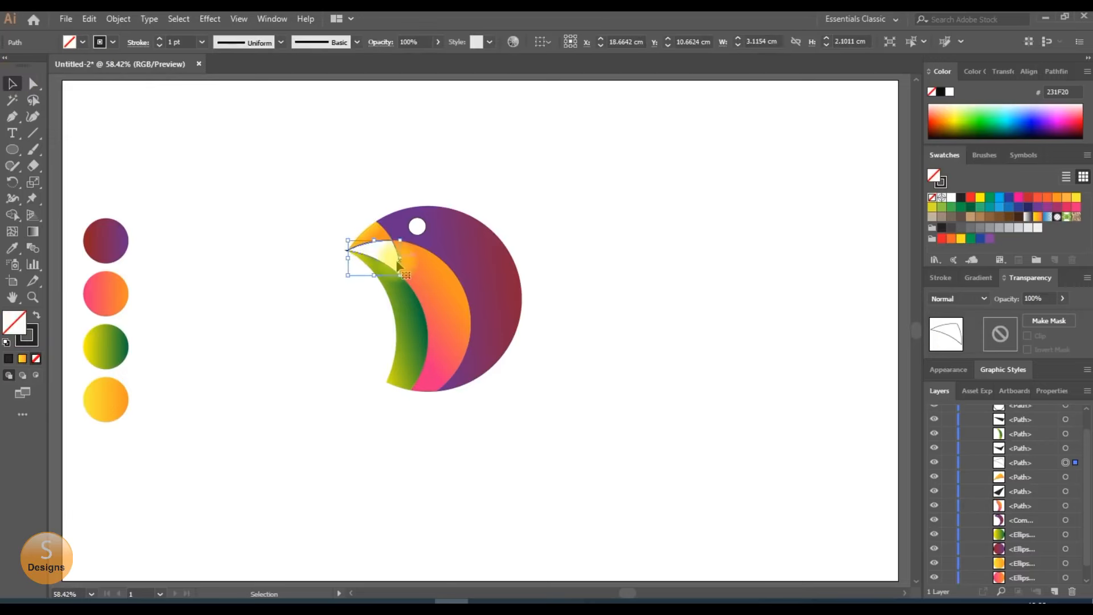
{"action": "left_click", "coordinate": [12, 248]}
{"action": "left_click", "coordinate": [108, 398]}
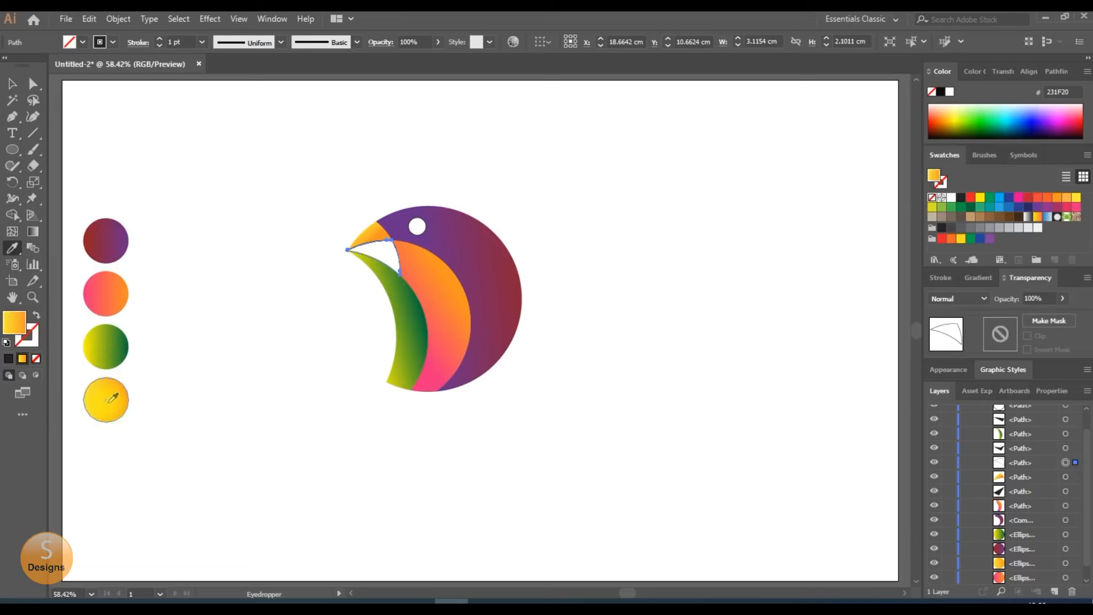
{"action": "left_click", "coordinate": [33, 234]}
{"action": "mouse_move", "coordinate": [382, 261]}
{"action": "left_mouse_down"}
{"action": "mouse_move", "coordinate": [374, 281]}
{"action": "mouse_move", "coordinate": [387, 272]}
{"action": "left_mouse_up"}
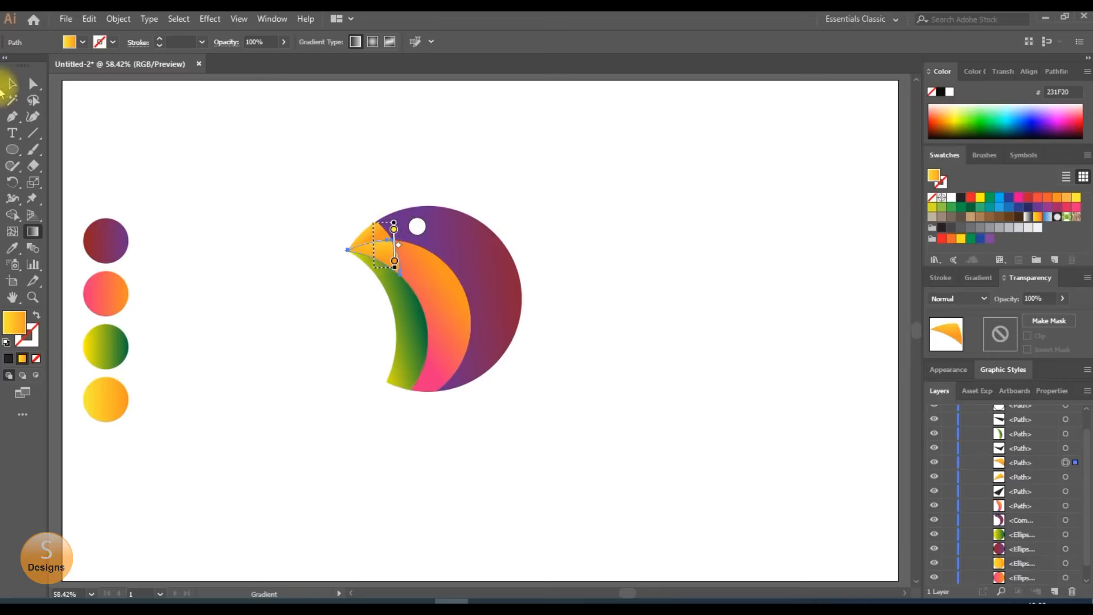
{"action": "left_click", "coordinate": [11, 84]}
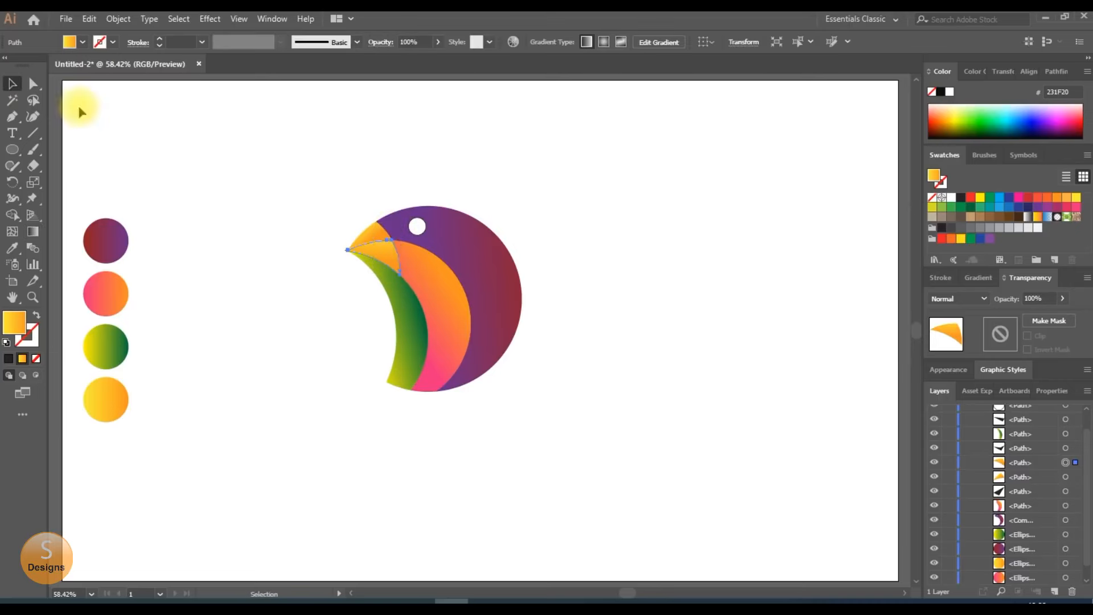
Step: Fill the eye circle with the yellow-to-orange gradient sampled from the sample circle
{"action": "left_click", "coordinate": [425, 227]}
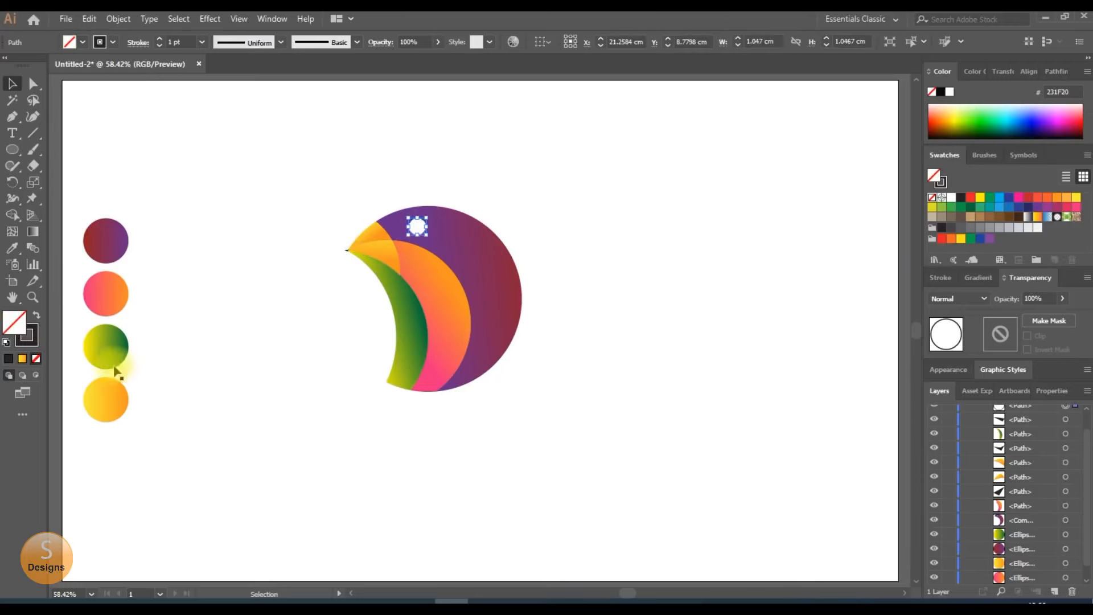
{"action": "left_click", "coordinate": [14, 251]}
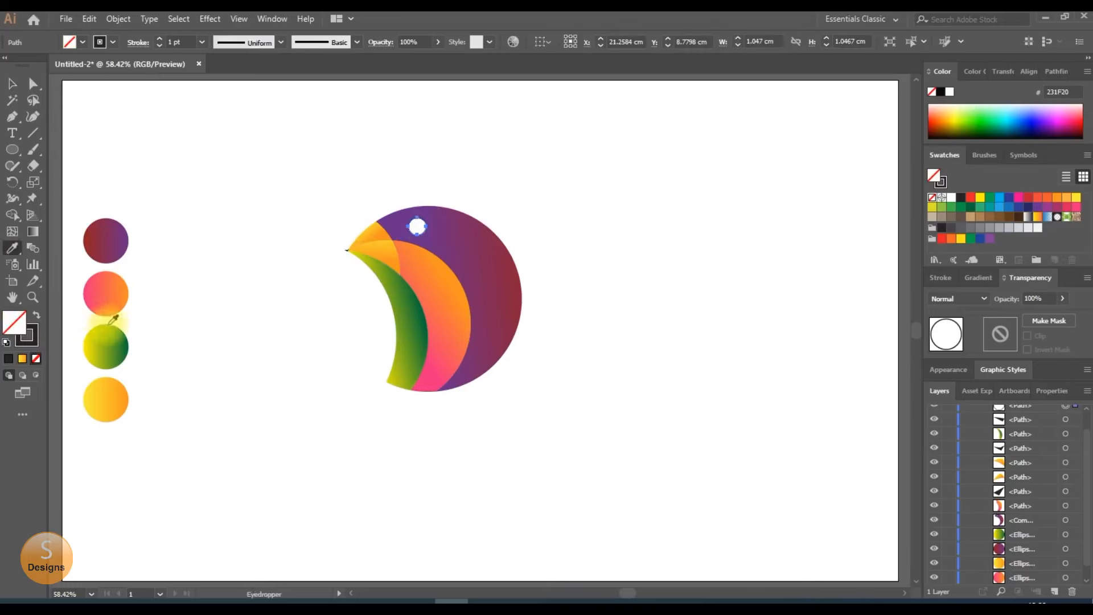
{"action": "left_click", "coordinate": [117, 377]}
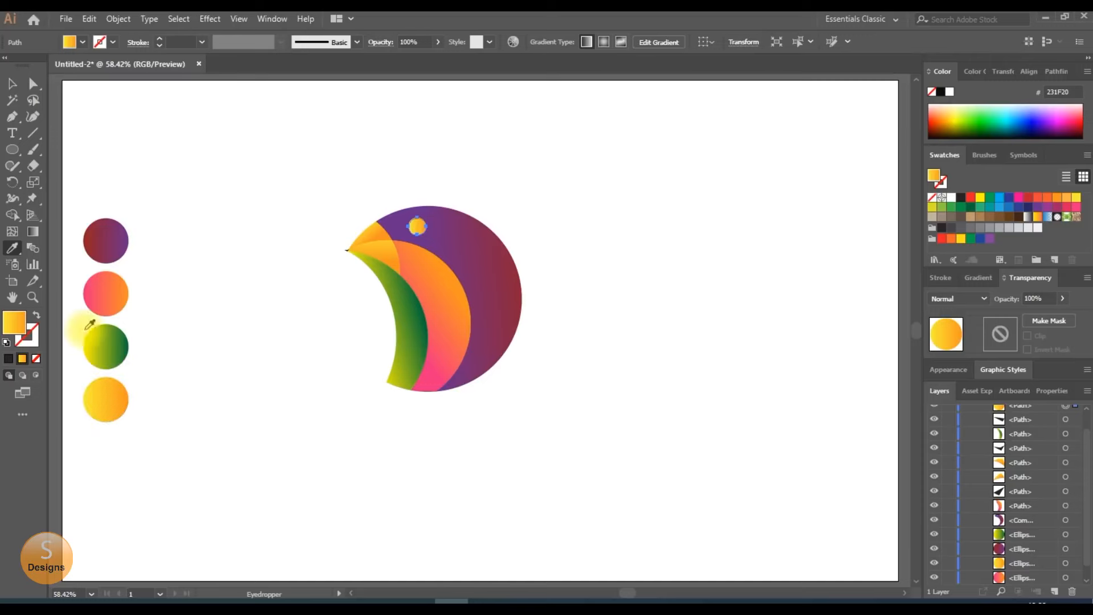
{"action": "left_click", "coordinate": [13, 86]}
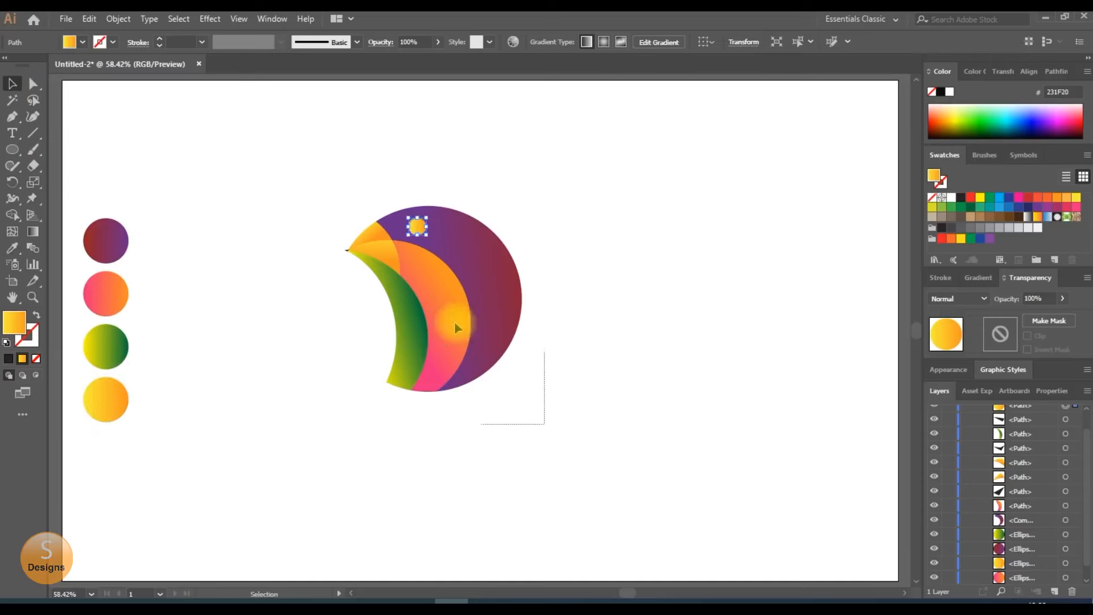
Step: Move all the bird-head shapes to the right, away from the leftover fragments, and group them
{"action": "left_click_drag", "start_coordinate": [378, 203], "coordinate": [395, 215]}
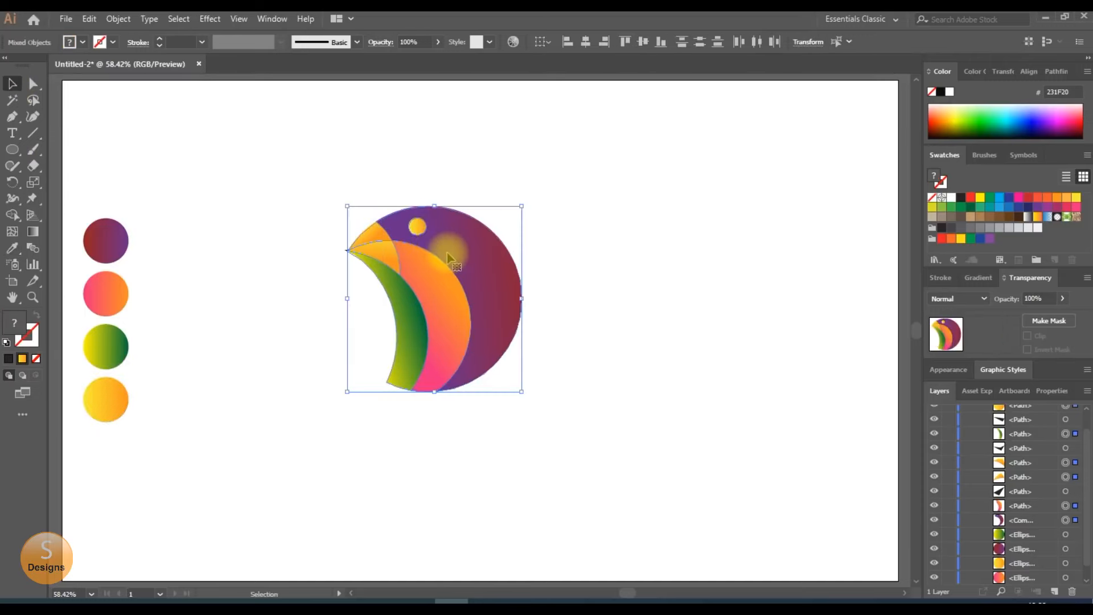
{"action": "left_click_drag", "start_coordinate": [456, 262], "coordinate": [566, 253]}
{"action": "right_click", "coordinate": [548, 261]}
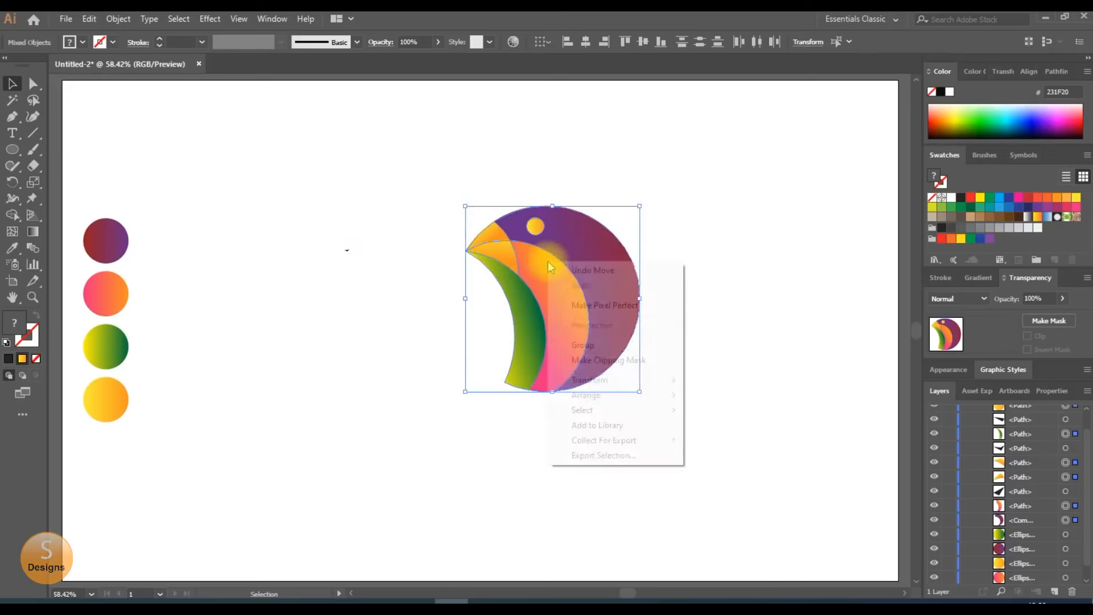
{"action": "left_click", "coordinate": [585, 344]}
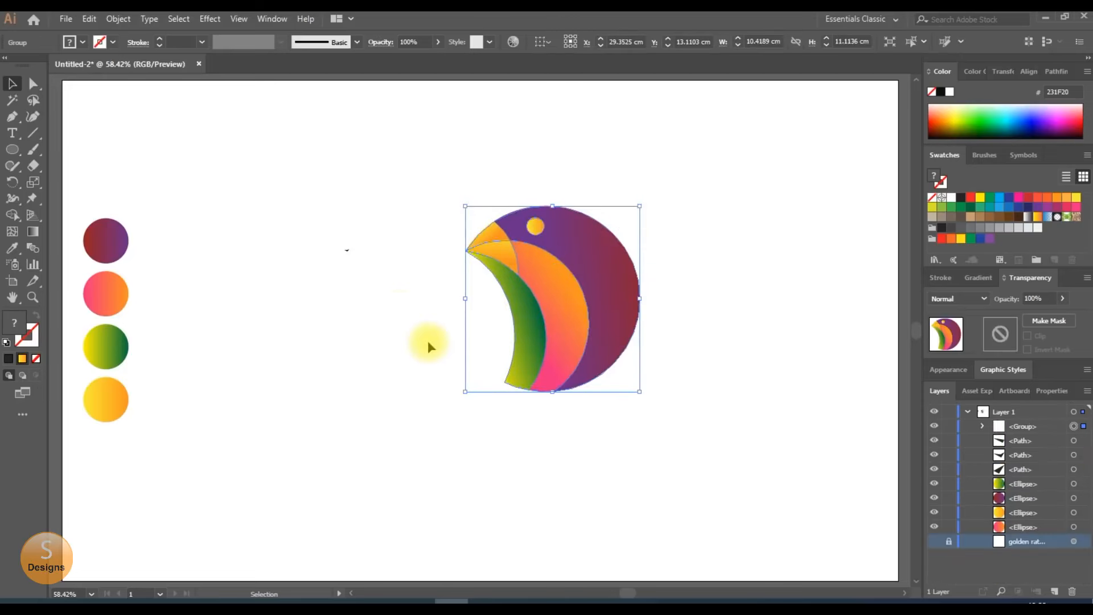
Step: Delete the small leftover path fragments beside the bird head
{"action": "left_click", "coordinate": [401, 310]}
{"action": "left_click_drag", "start_coordinate": [394, 298], "coordinate": [394, 298]}
{"action": "key", "text": "Delete"}
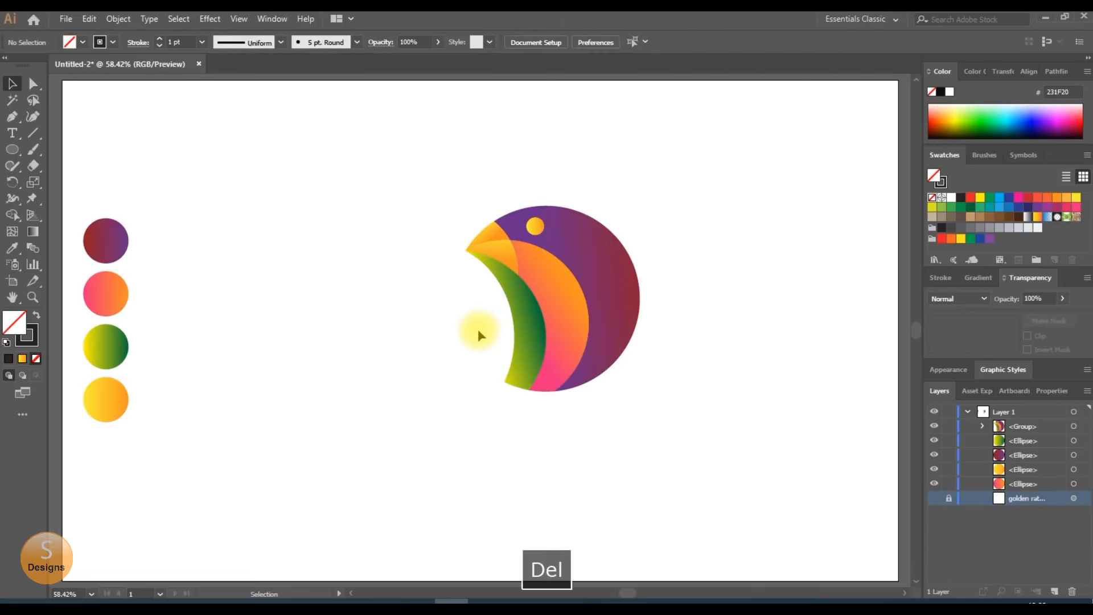
{"action": "key", "text": "ctrl+0"}
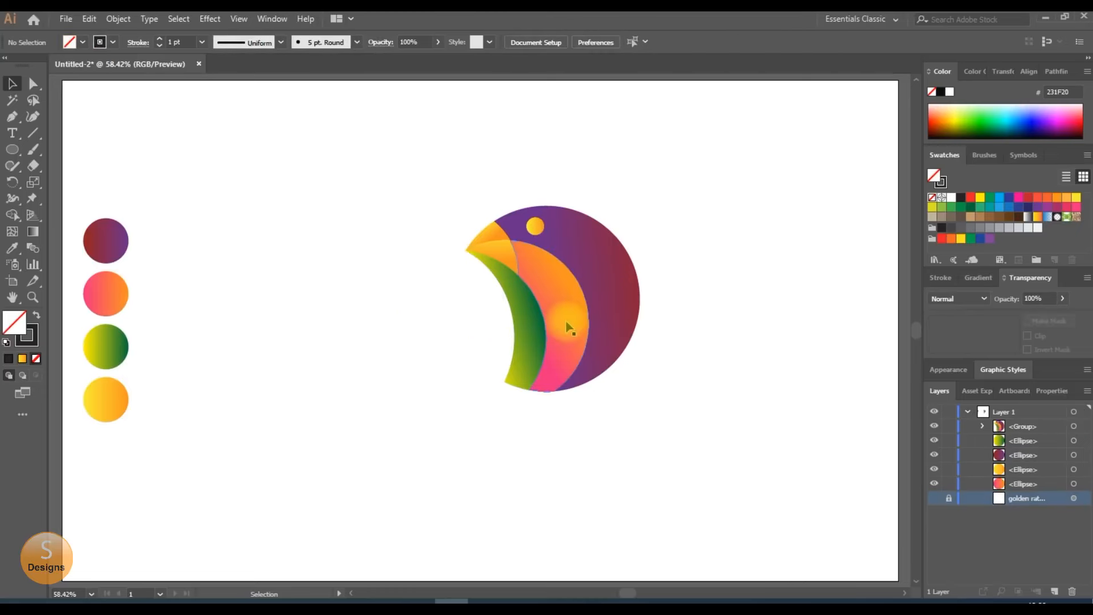
Step: Enlarge the bird-head group proportionally to about 17.4 cm by 18.6 cm and position it near the artboard's centre
{"action": "left_click", "coordinate": [582, 303]}
{"action": "left_click_drag", "start_coordinate": [582, 302], "coordinate": [524, 364]}
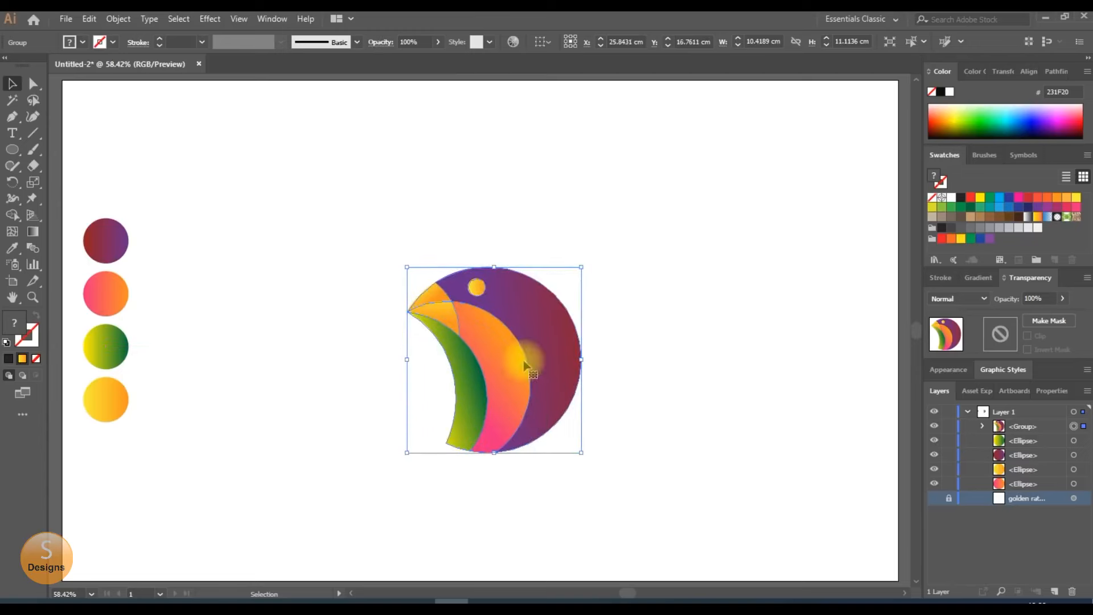
{"action": "left_click_drag", "start_coordinate": [581, 268], "coordinate": [639, 204]}
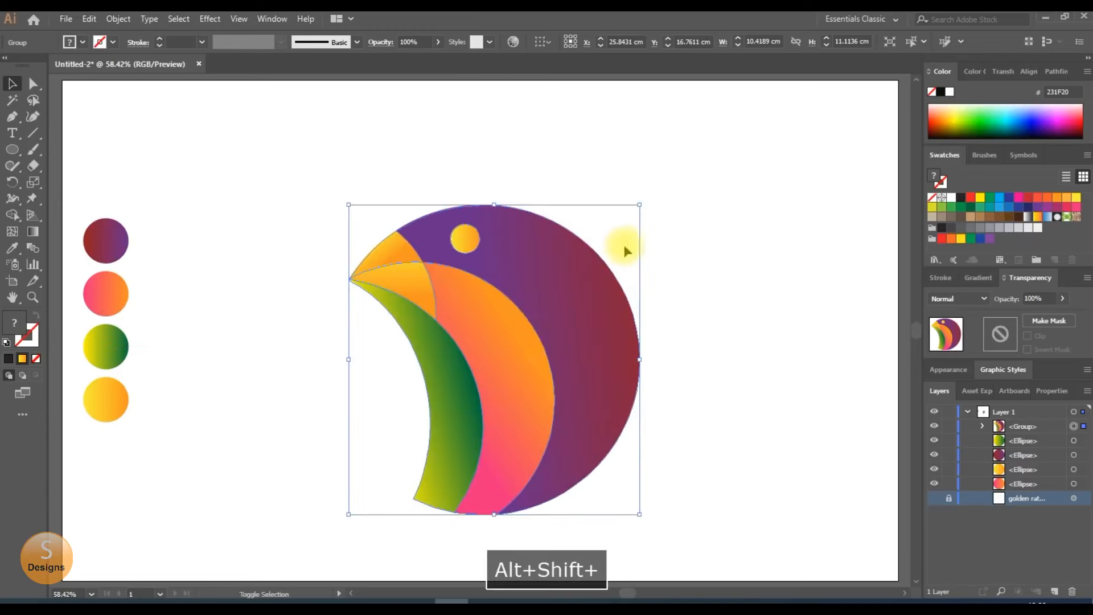
{"action": "left_click_drag", "start_coordinate": [539, 324], "coordinate": [622, 321]}
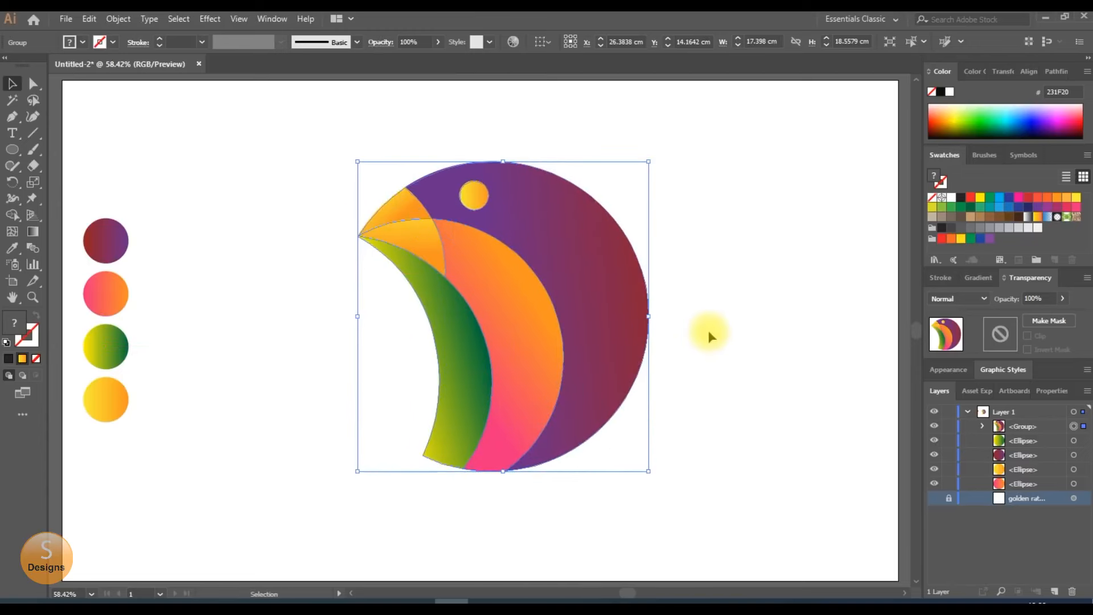
{"action": "left_click", "coordinate": [709, 330]}
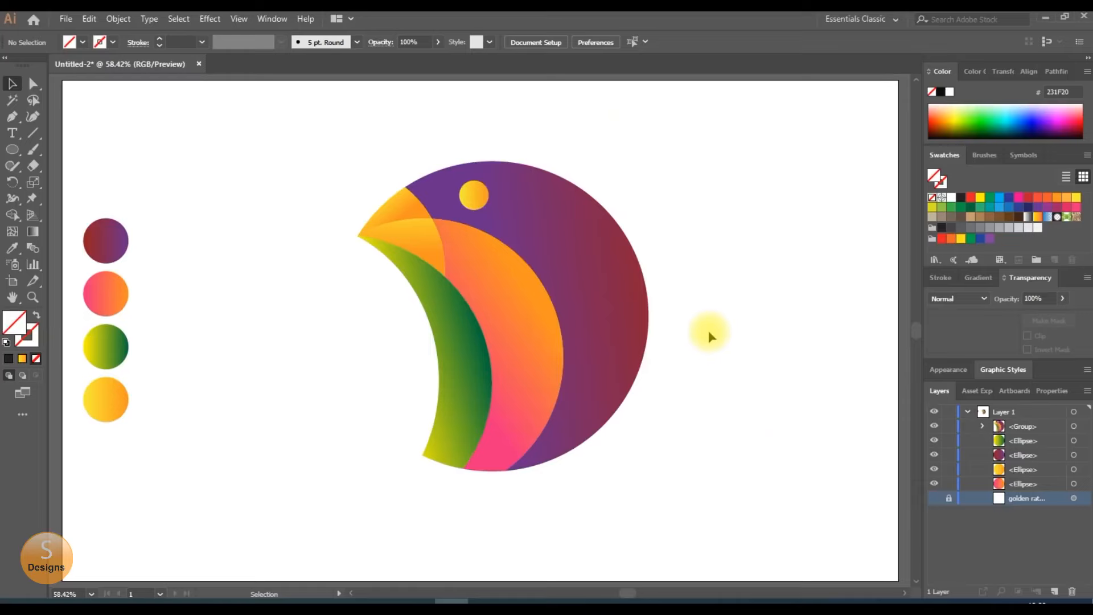